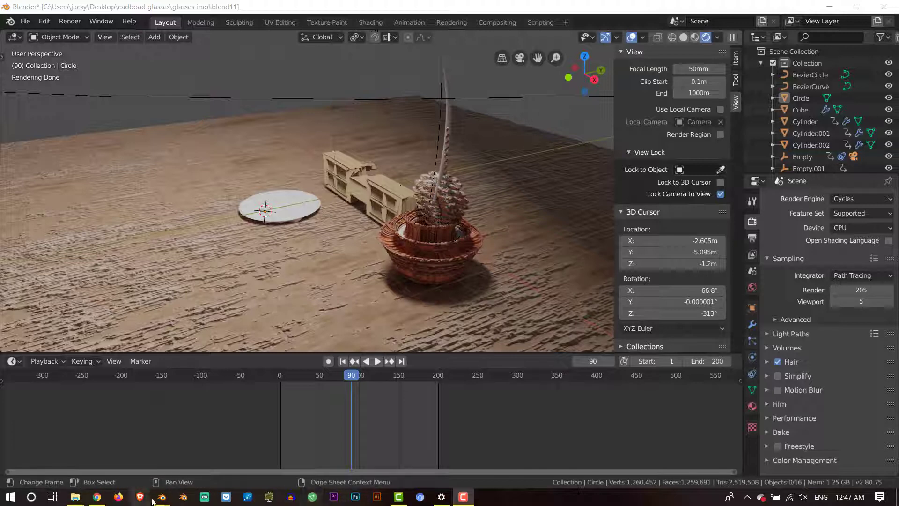
Bring the 'part 4 tutorial' Blender file with the cardboard glasses and pot to the front
mouse_move(162, 496)
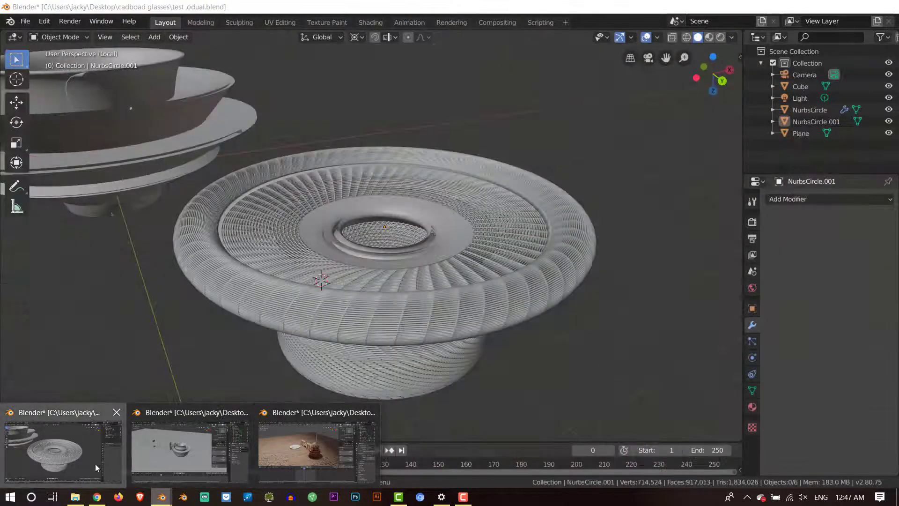
click(95, 463)
click(167, 474)
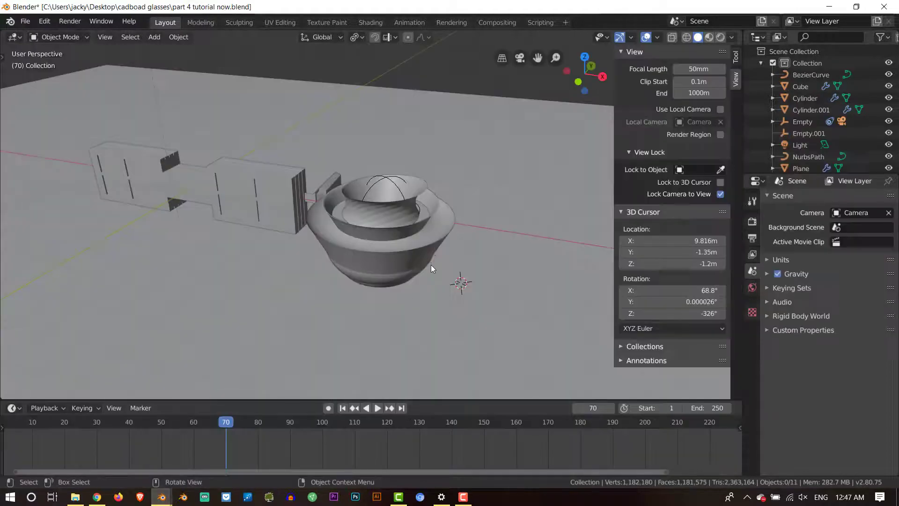
Switch to Rendered shading and orbit, pan and zoom in close around the pot
middle_drag(423, 235, 370, 215)
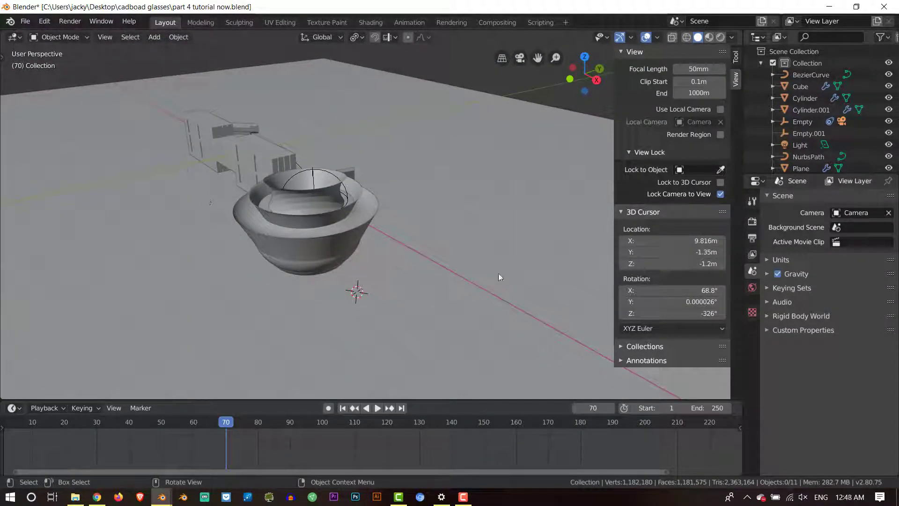
click(721, 39)
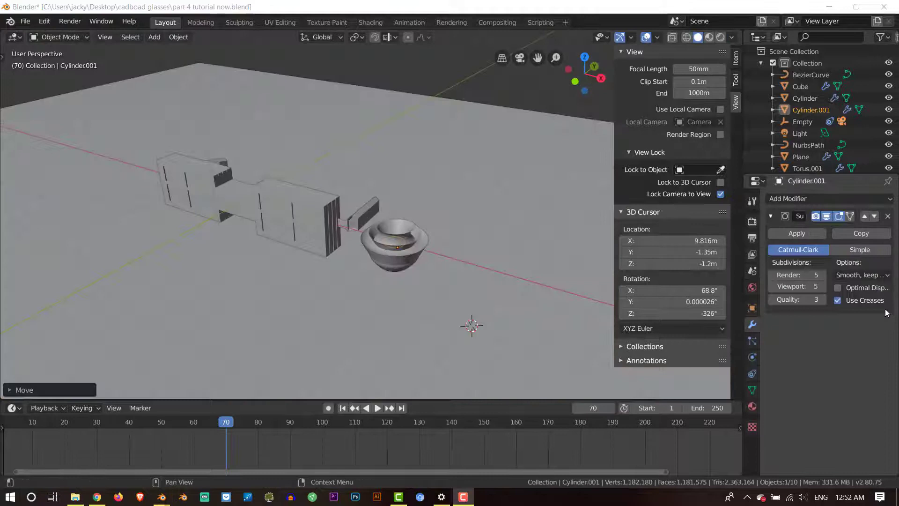
middle_drag(428, 246, 386, 251)
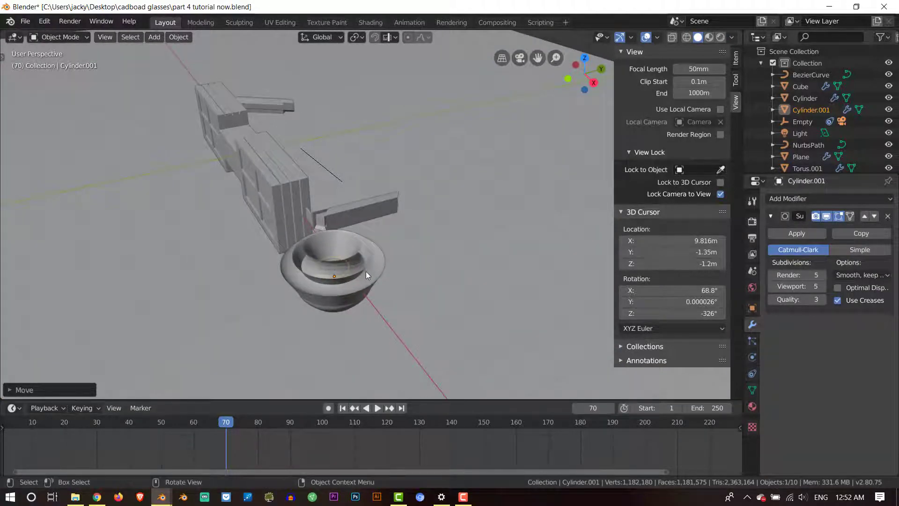
shift+middle_drag(366, 271, 445, 273)
scroll(519, 300, up, 4)
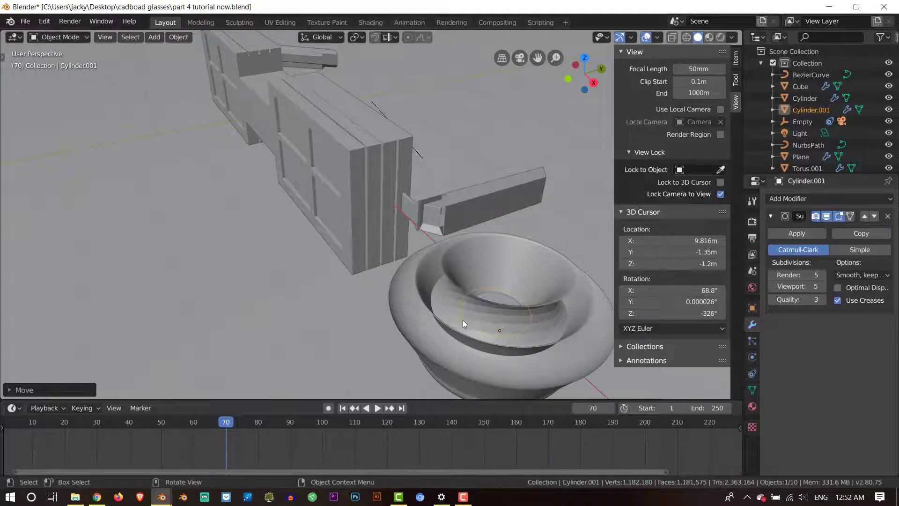
middle_drag(462, 319, 420, 269)
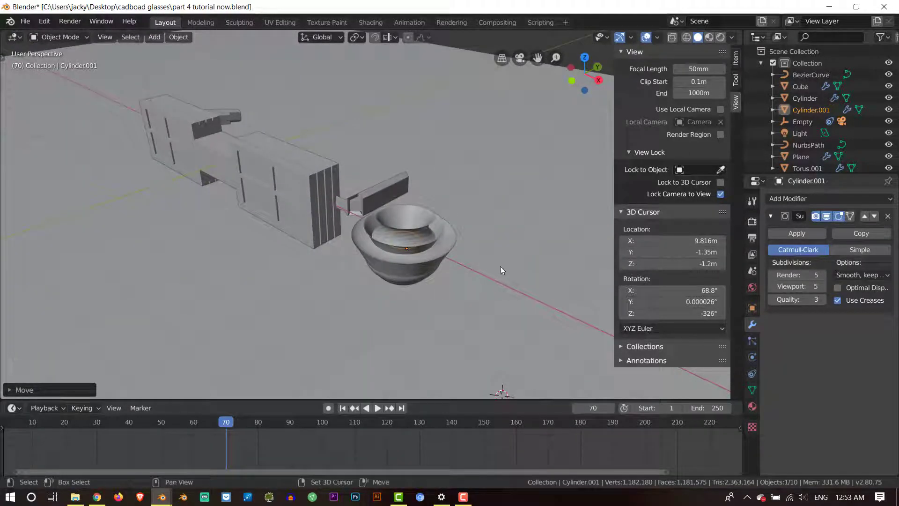
Add a torus and give it a Solidify modifier with 0.73m thickness
key(shift+a)
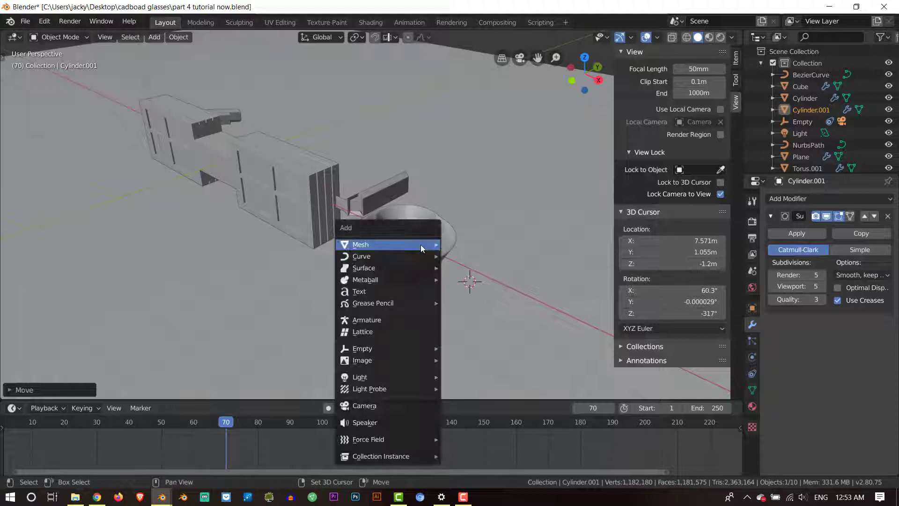
mouse_move(420, 245)
click(482, 325)
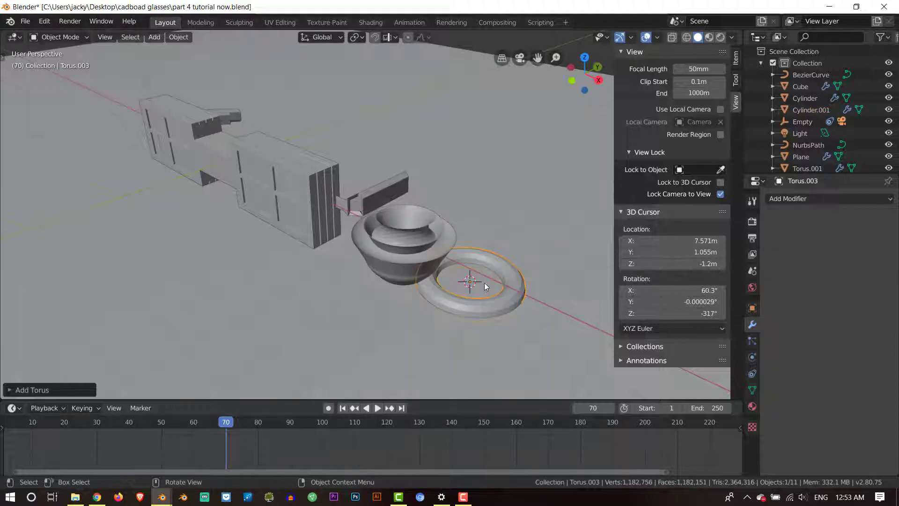
scroll(484, 283, up, 2)
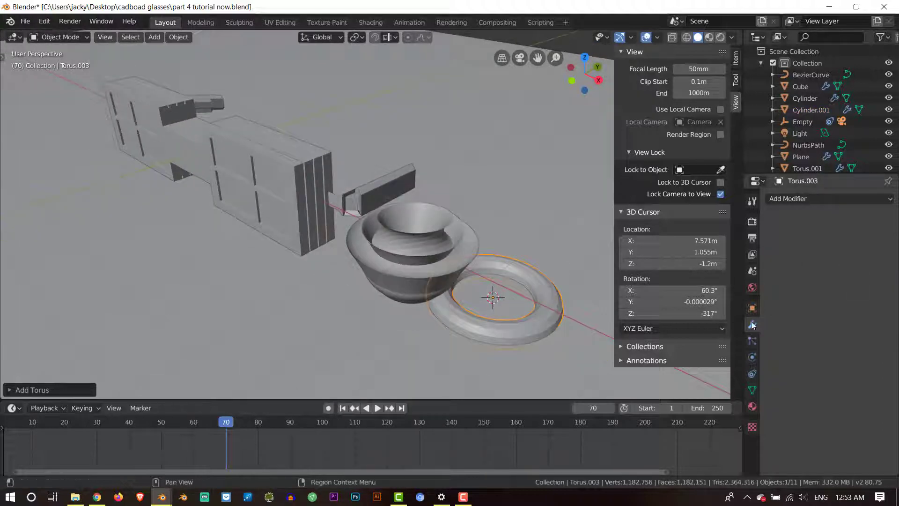
click(805, 201)
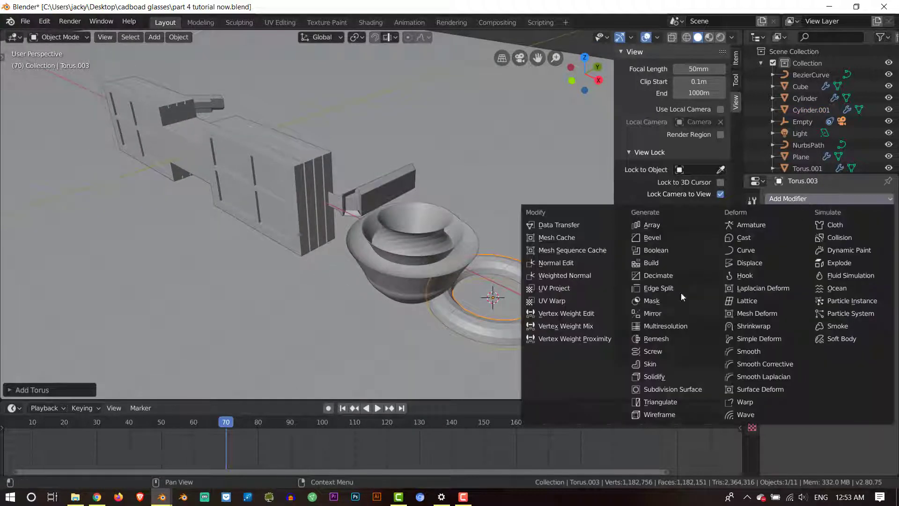
click(677, 375)
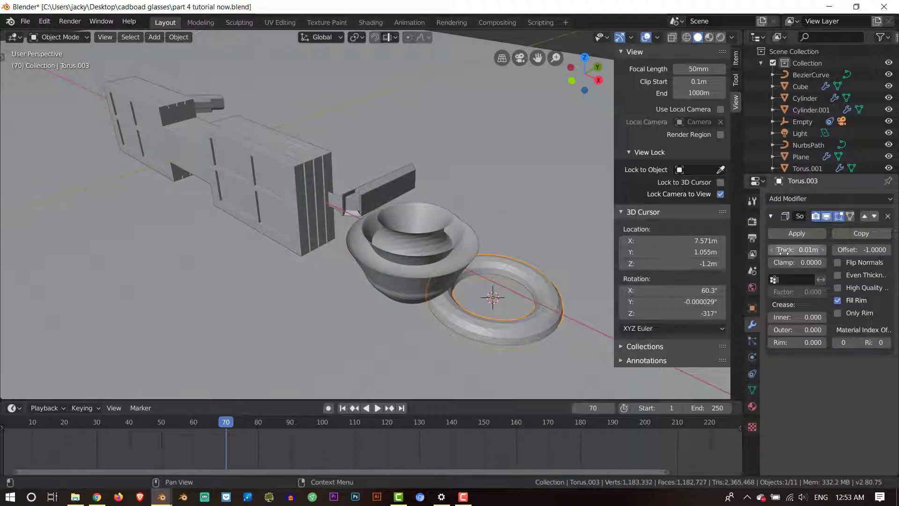
drag(783, 251, 810, 251)
scroll(450, 192, down, 5)
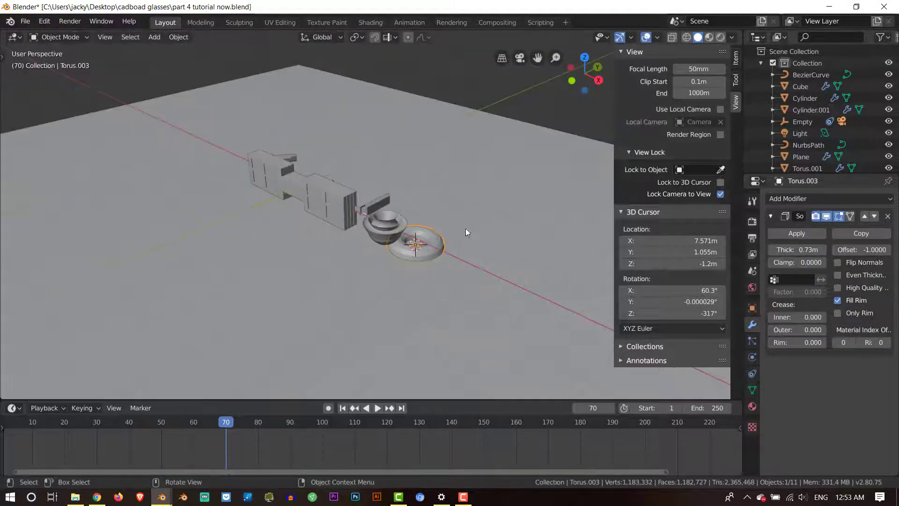
Move the torus down and to the right of the pot and scale it smaller
middle_drag(466, 229, 486, 239)
key(g)
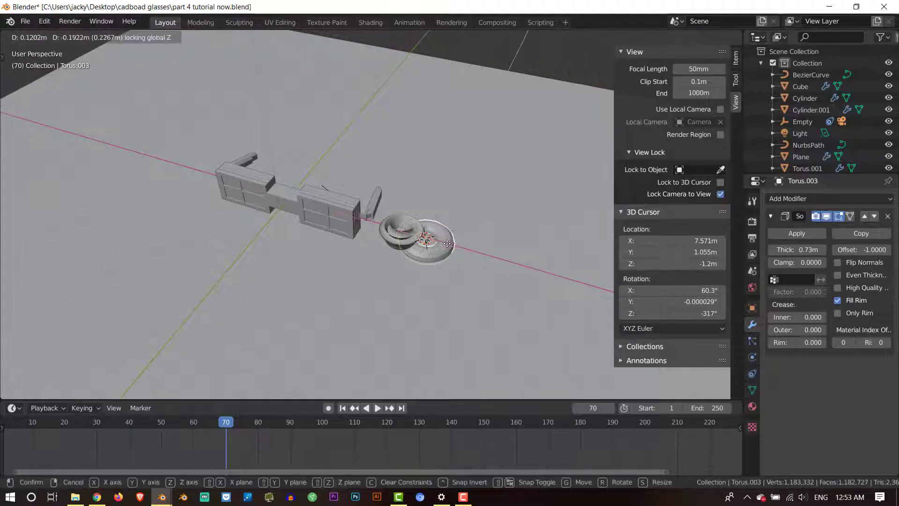
click(443, 255)
scroll(444, 325, up, 3)
shift+middle_drag(493, 310, 412, 262)
scroll(411, 280, up, 2)
middle_drag(417, 299, 420, 297)
key(s)
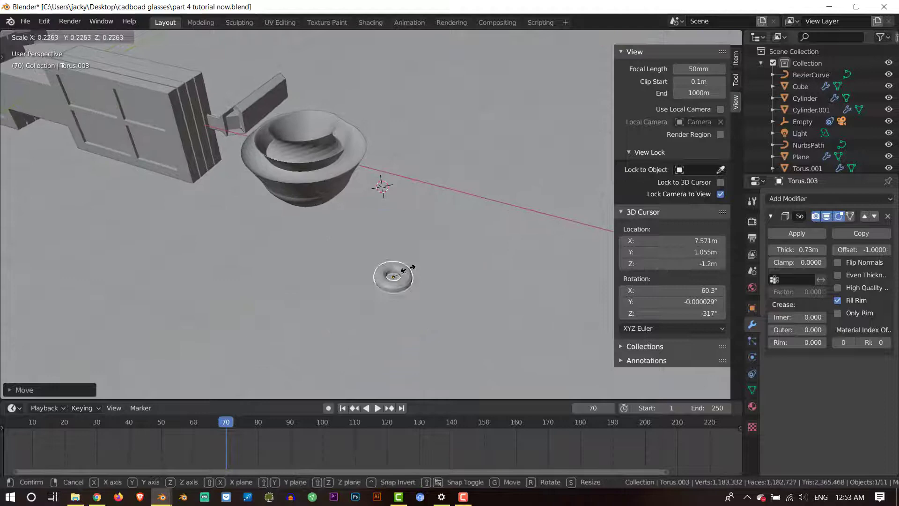
click(414, 268)
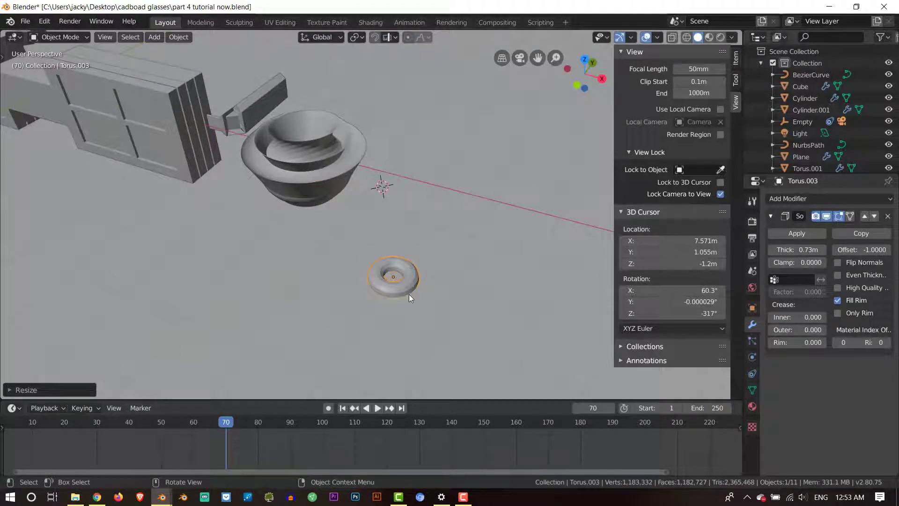
Raise the torus slightly off the ground along the Z axis
middle_drag(435, 274, 439, 256)
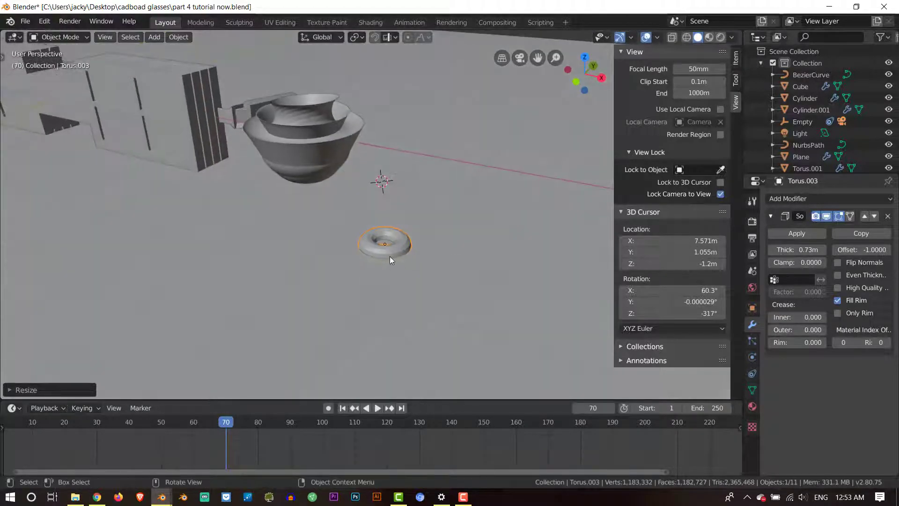
key(g)
key(z)
click(392, 197)
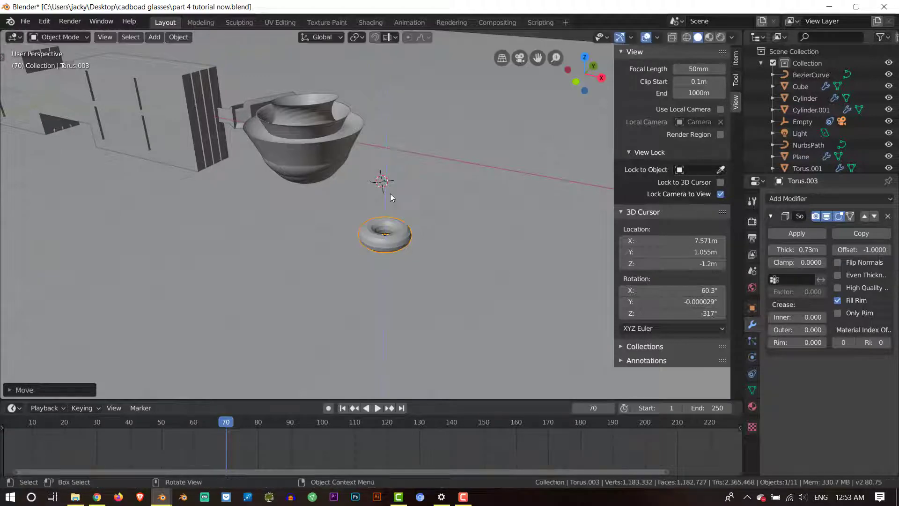
scroll(388, 193, up, 3)
scroll(384, 193, down, 1)
mouse_move(386, 195)
middle_down()
mouse_move(423, 232)
mouse_move(379, 196)
middle_up()
Save the sprinkle-covered donut picture from the Chrome image search as a JPEG
click(97, 497)
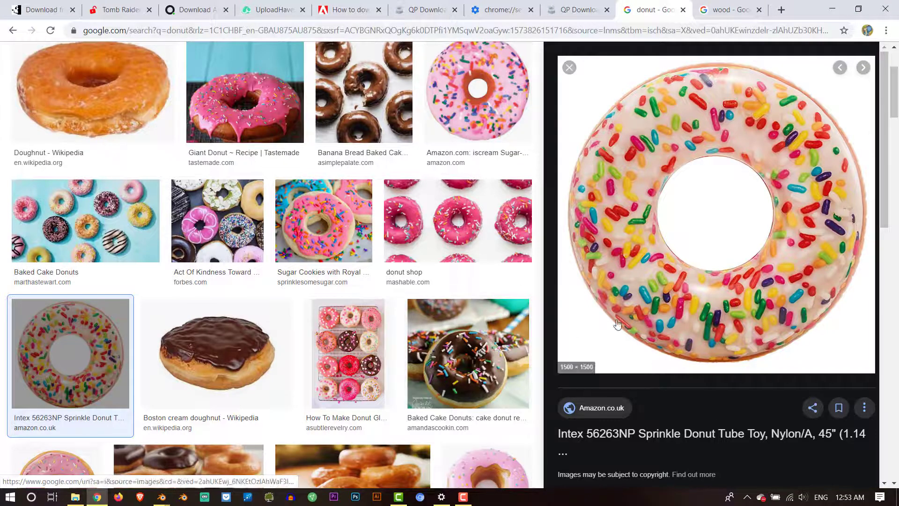
right_click(700, 298)
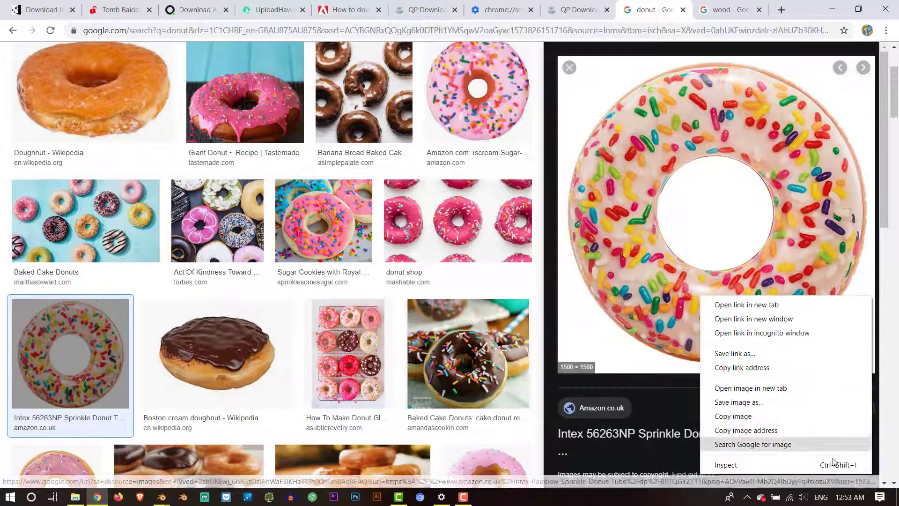
click(749, 402)
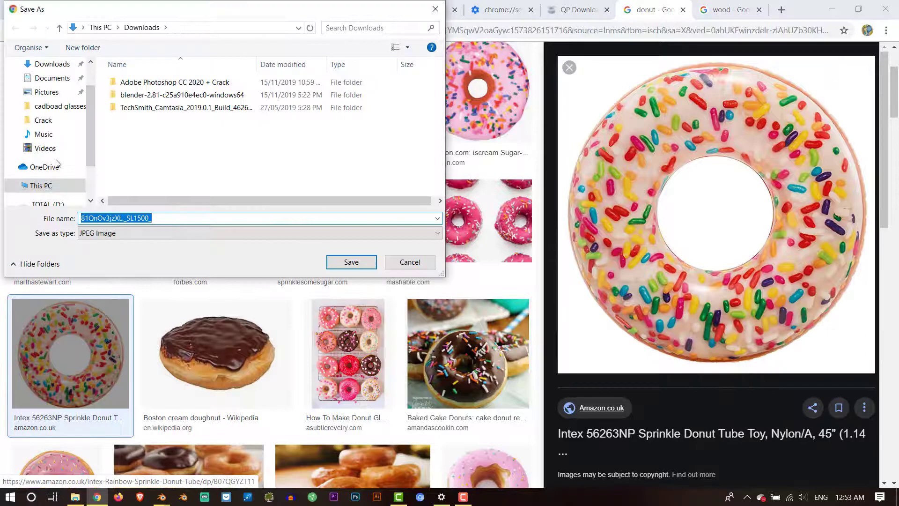
scroll(44, 86, up, 3)
Confirm the donut image save, then make the torus material a single-user copy, Material.001
click(44, 86)
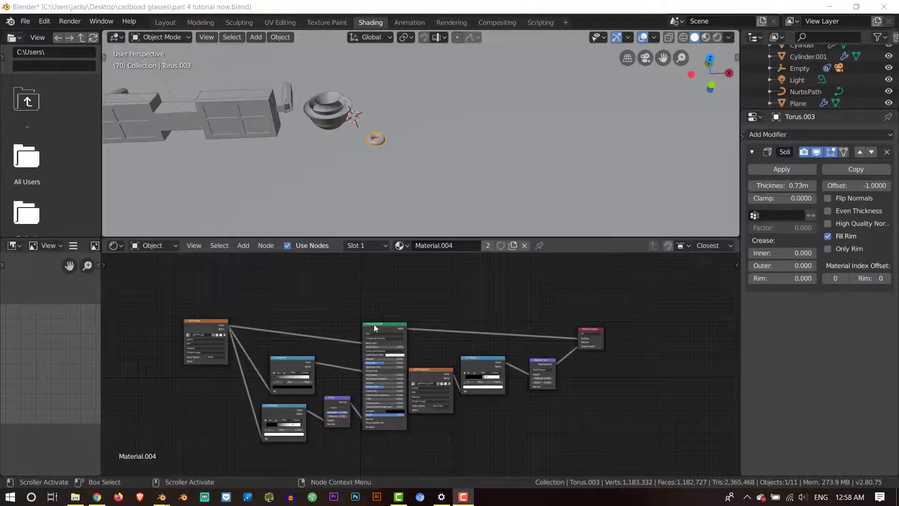
scroll(320, 133, up, 9)
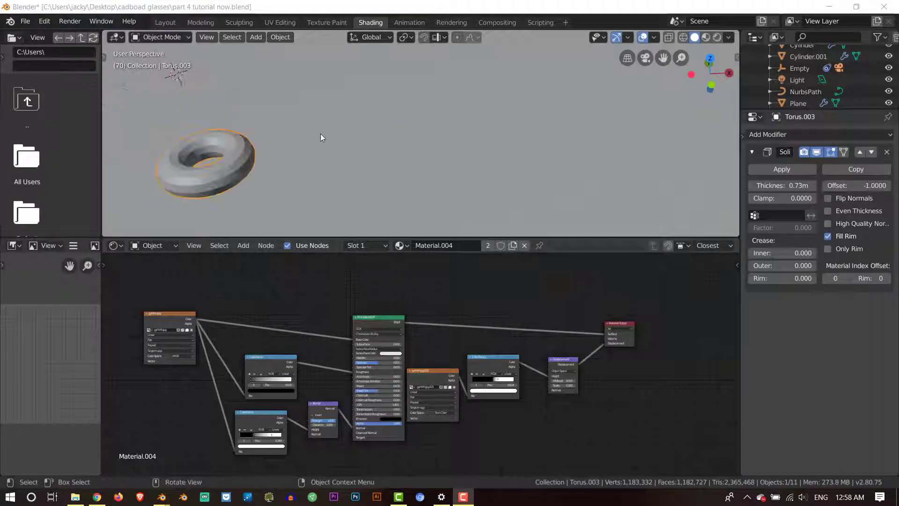
scroll(266, 164, down, 6)
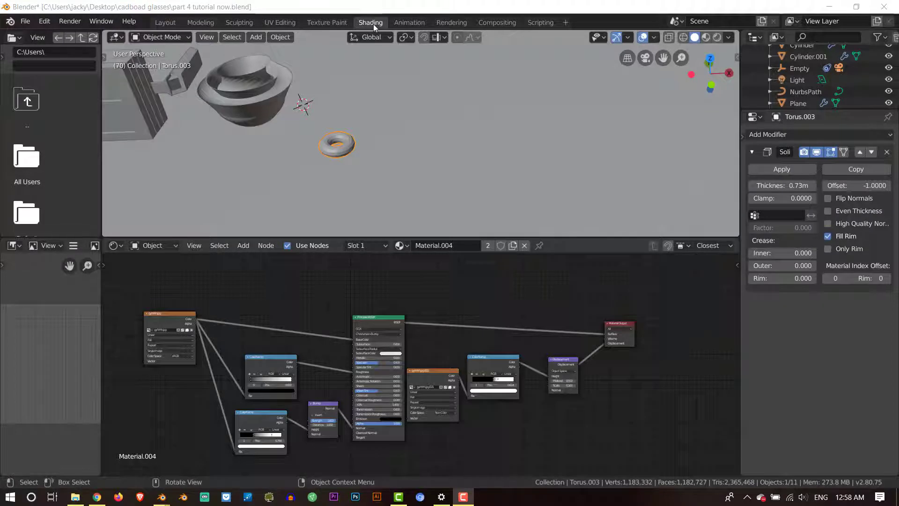
click(400, 245)
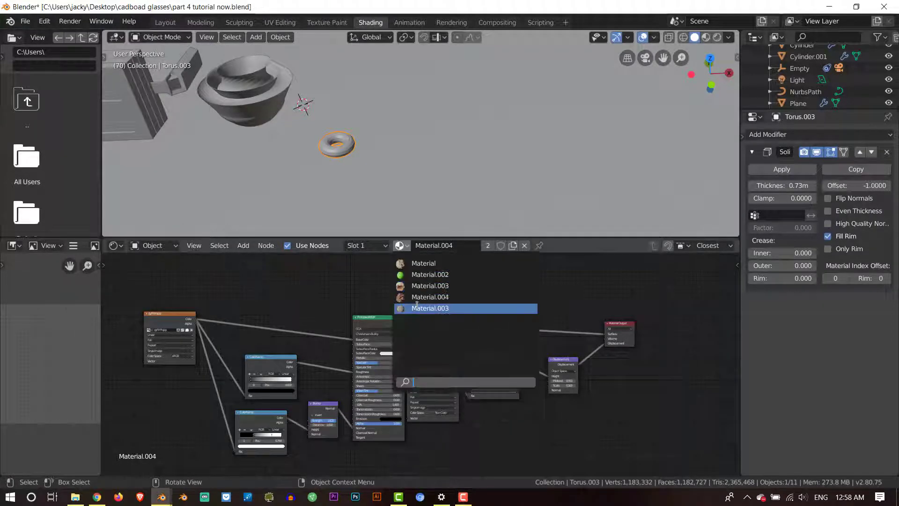
click(606, 309)
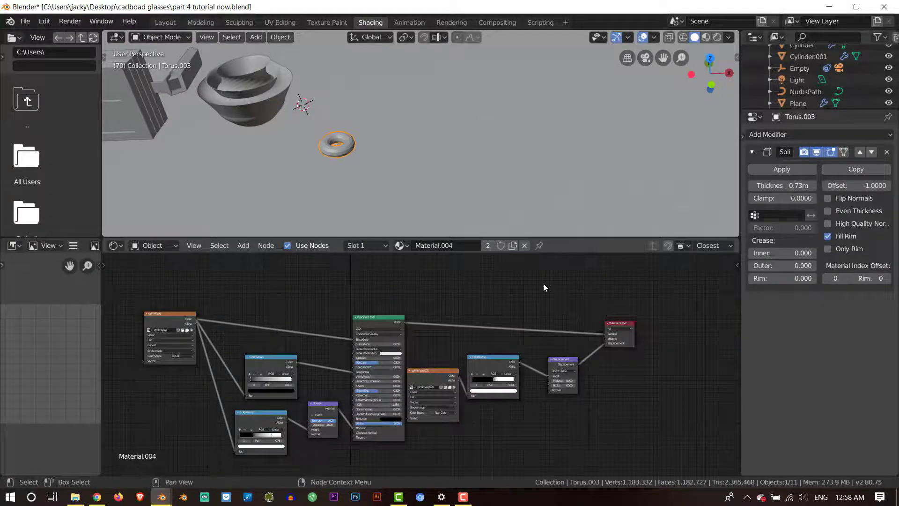
click(492, 248)
Delete both Image Texture nodes from the Material.001 node tree
middle_drag(391, 315, 516, 299)
scroll(451, 350, up, 1)
click(252, 347)
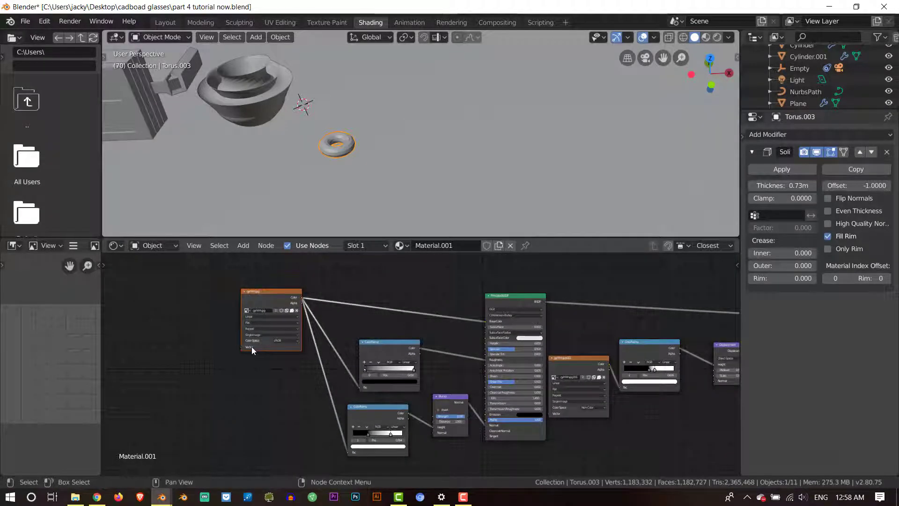
key(x)
click(591, 374)
key(x)
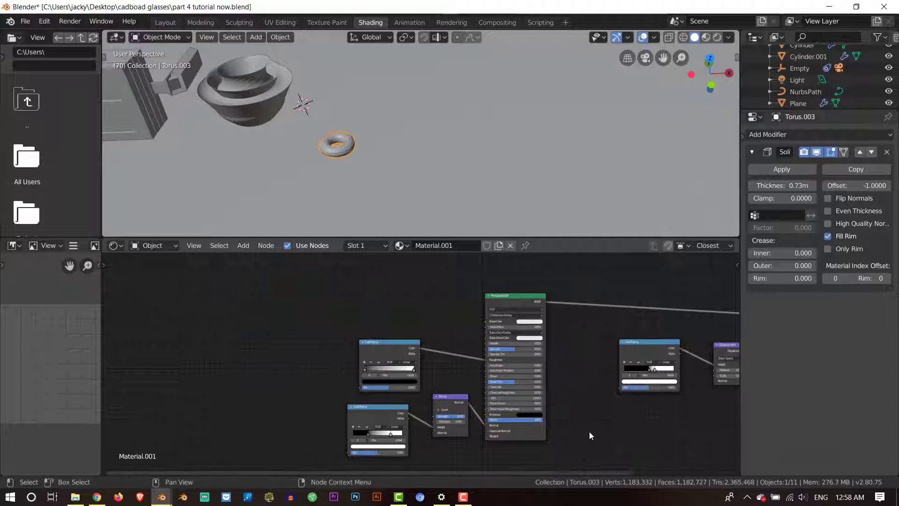
middle_drag(544, 364, 451, 364)
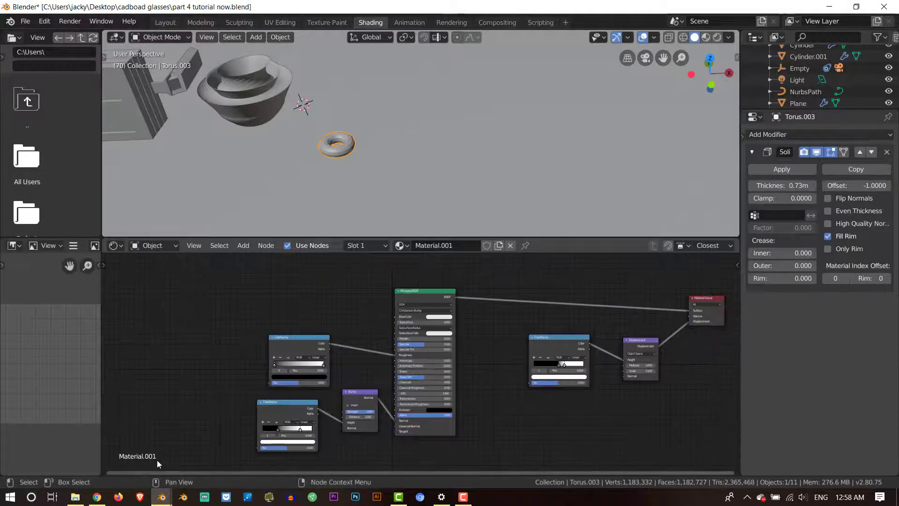
Drag the downloaded donut JPEG from the Pictures folder toward Blender
click(76, 498)
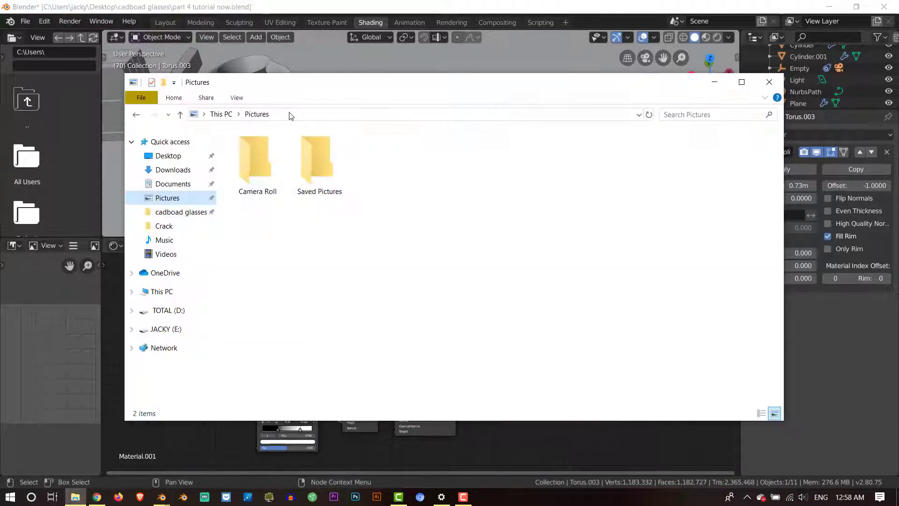
click(97, 497)
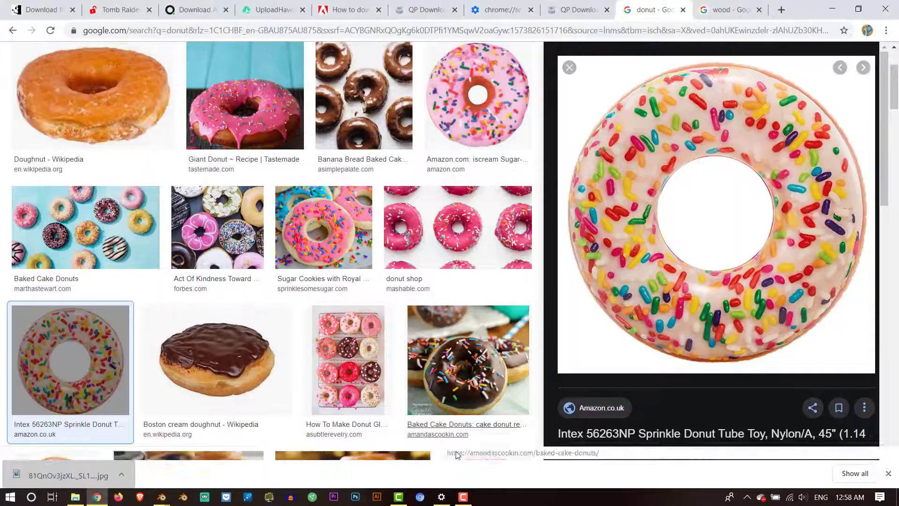
drag(60, 475, 199, 456)
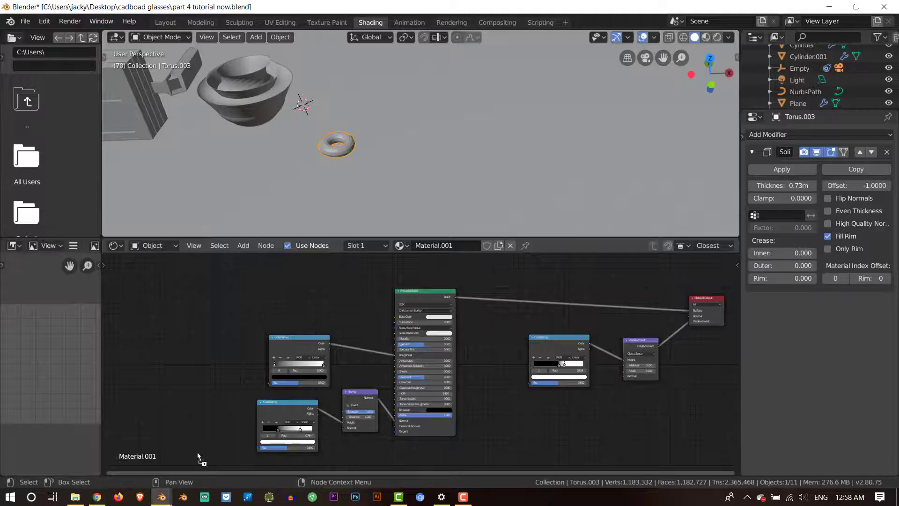
Add the dropped donut JPG as an image texture node and link its Color to Base Color
drag(166, 279, 165, 280)
scroll(188, 285, up, 3)
middle_drag(194, 287, 228, 338)
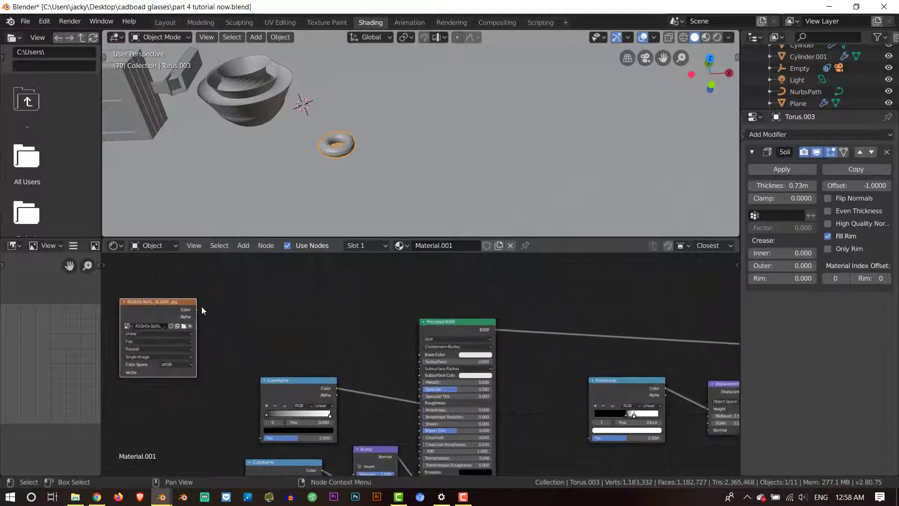
drag(197, 309, 418, 355)
Delete the ColorRamp that drives Roughness
click(316, 380)
key(x)
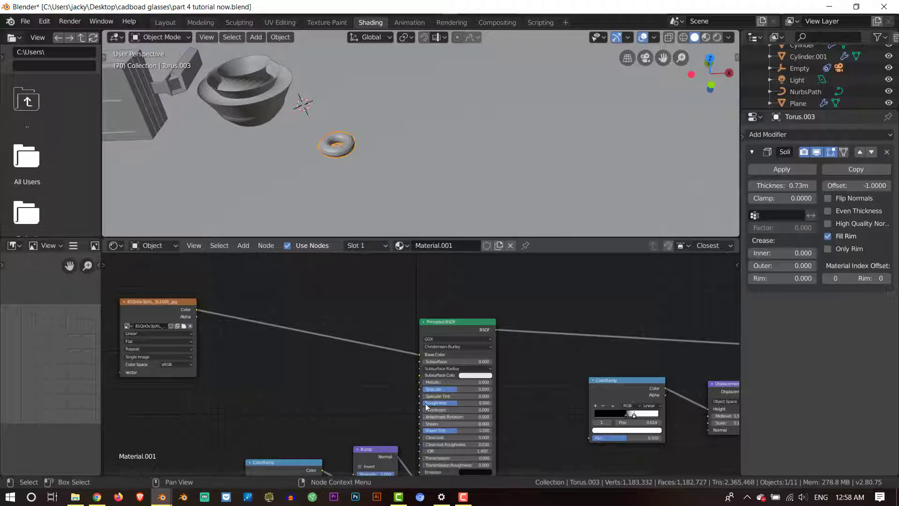
scroll(363, 382, down, 1)
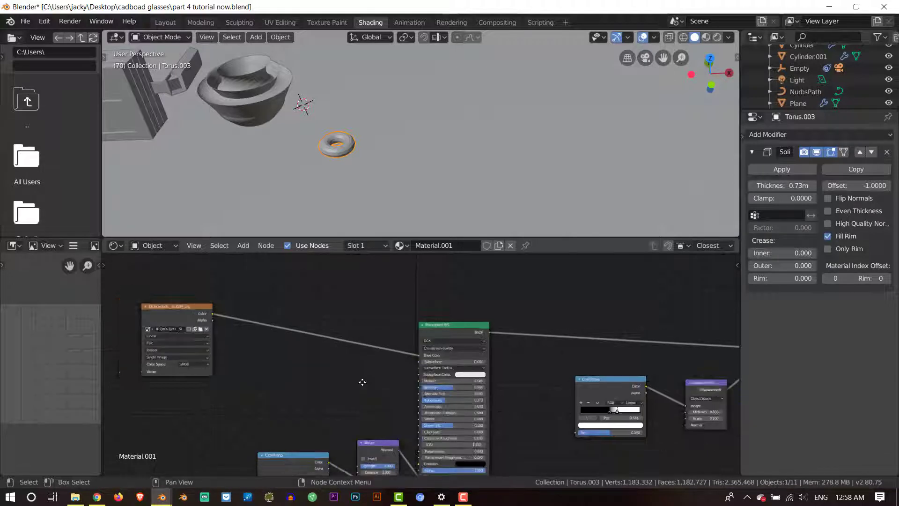
middle_drag(363, 382, 368, 291)
scroll(250, 358, down, 2)
middle_drag(250, 358, 248, 393)
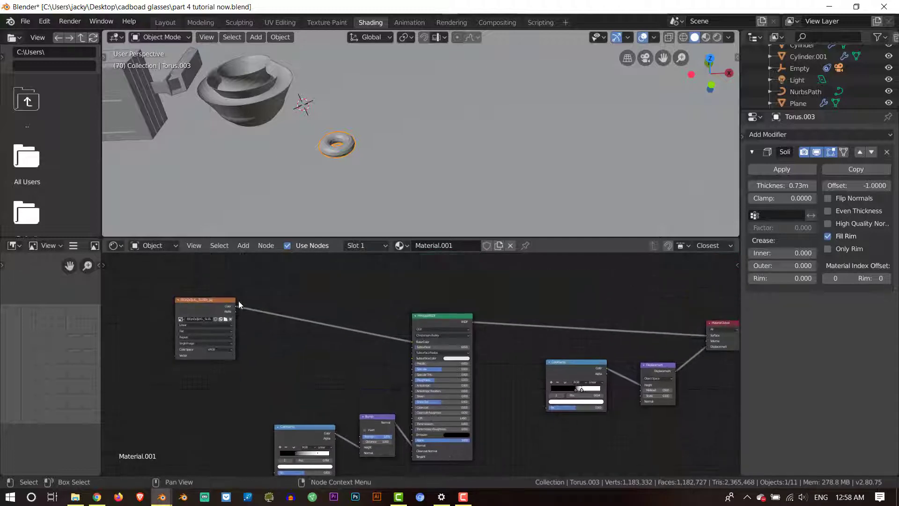
Feed the image's Alpha into the lower ColorRamp's Fac and nudge the Principled BSDF right
drag(236, 311, 275, 472)
scroll(459, 377, up, 2)
drag(439, 389, 461, 397)
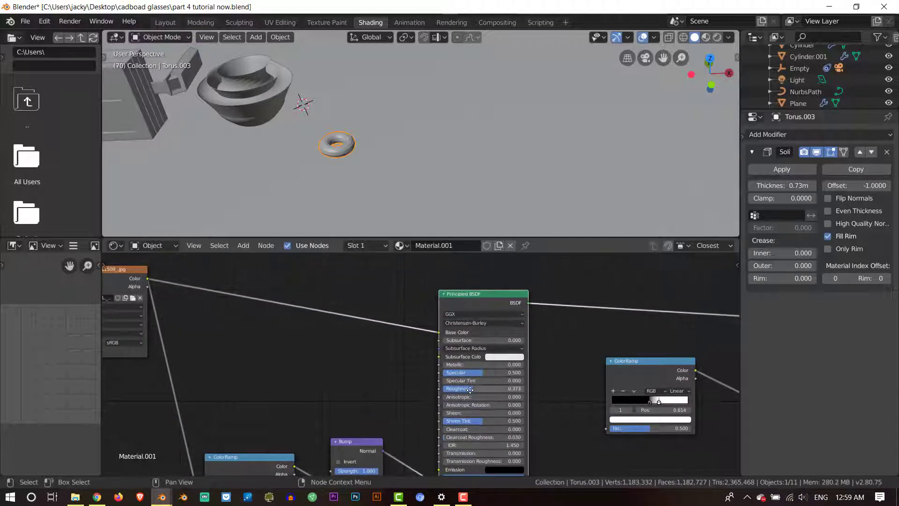
click(460, 388)
scroll(363, 393, down, 2)
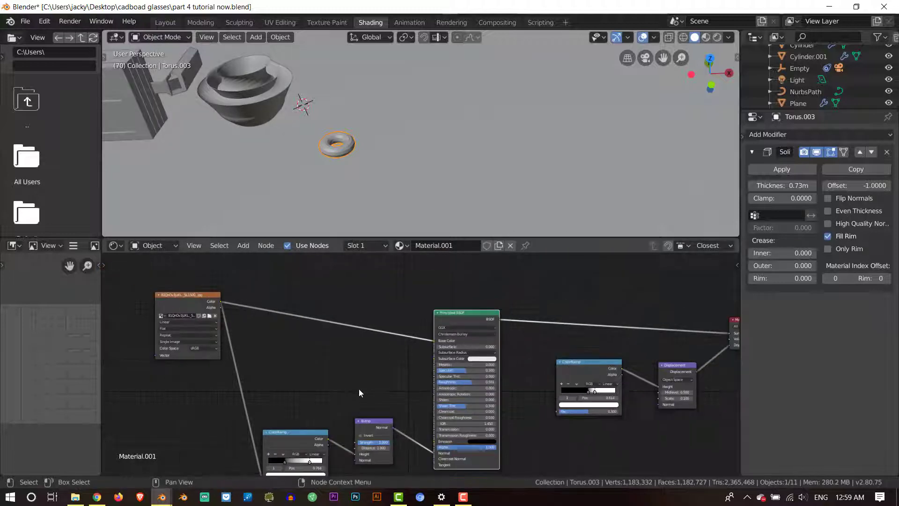
middle_drag(361, 392, 325, 325)
scroll(293, 392, up, 1)
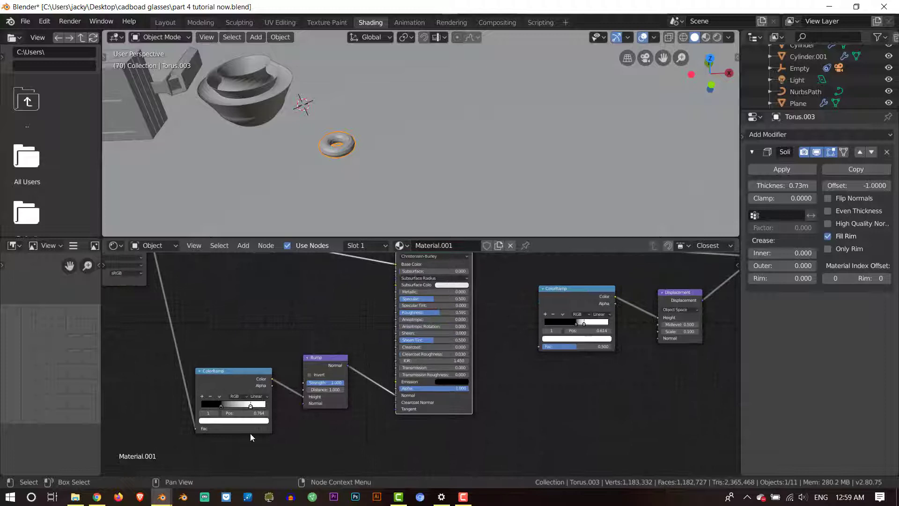
middle_drag(399, 374, 289, 400)
scroll(281, 381, down, 1)
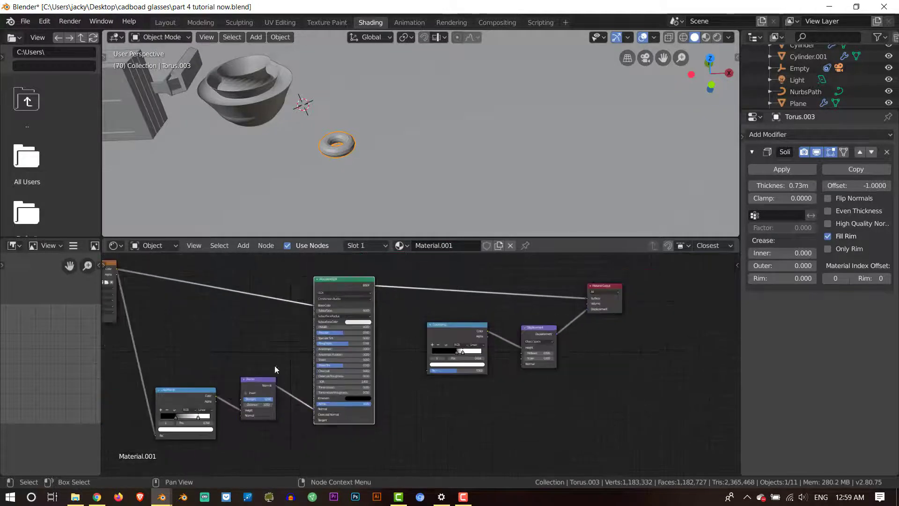
scroll(194, 314, down, 1)
Duplicate the image texture node and link its Color to the displacement ColorRamp's Fac
click(154, 297)
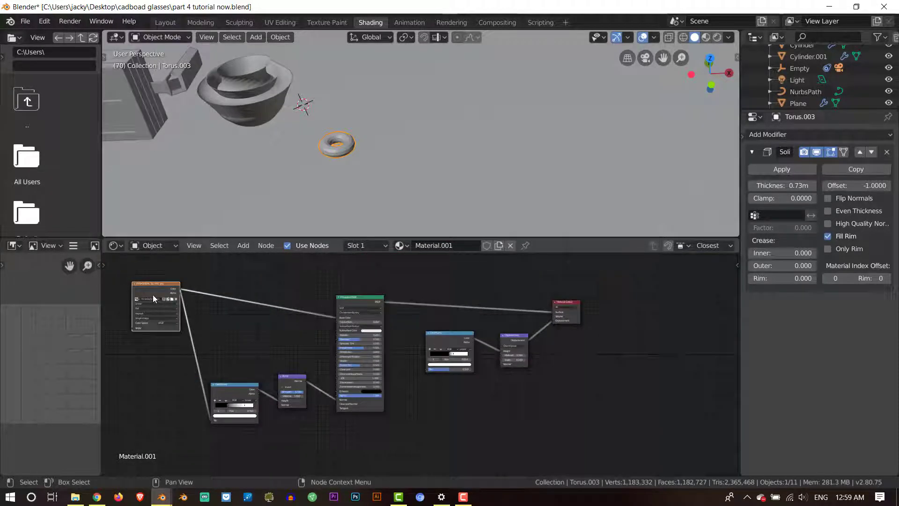
key(shift+d)
click(386, 347)
scroll(424, 346, up, 2)
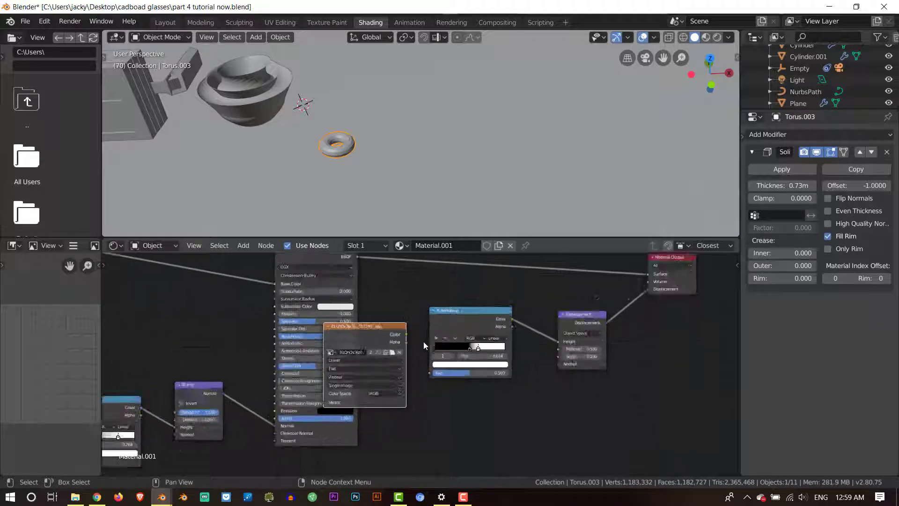
scroll(423, 346, up, 1)
drag(405, 329, 424, 365)
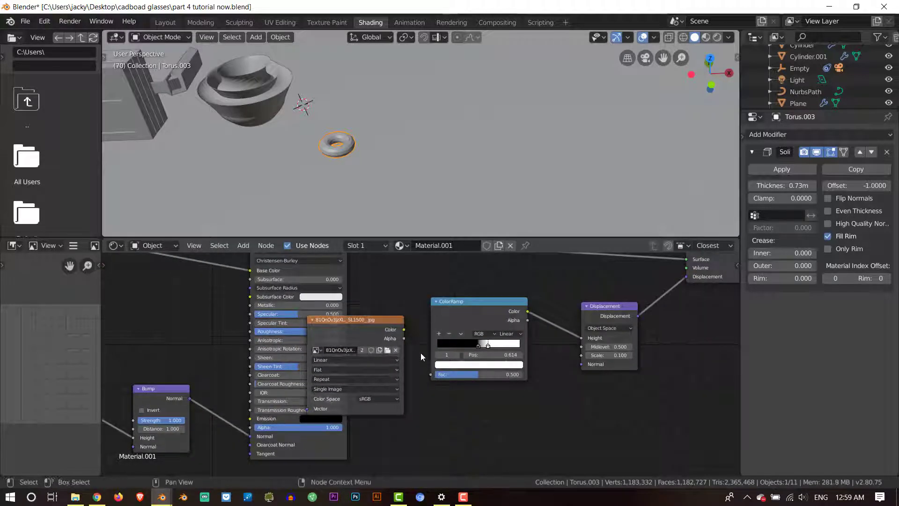
drag(405, 329, 430, 374)
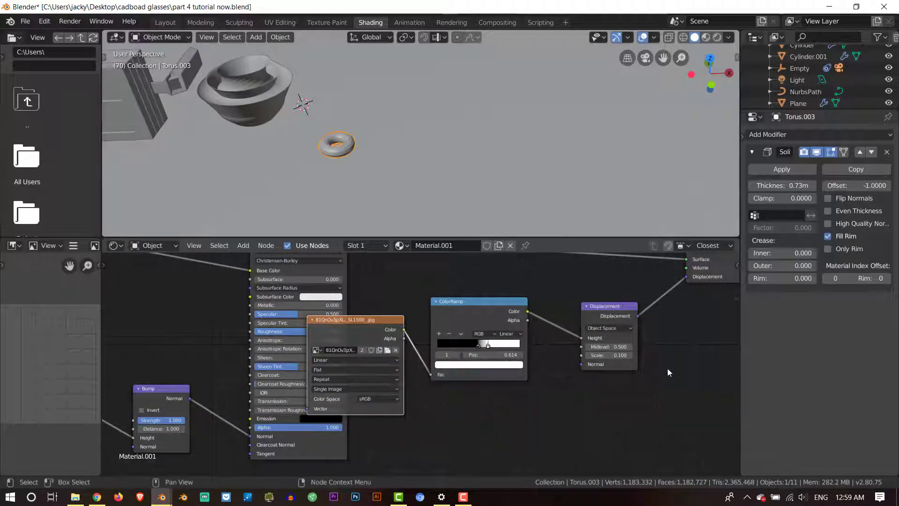
middle_drag(757, 284, 652, 327)
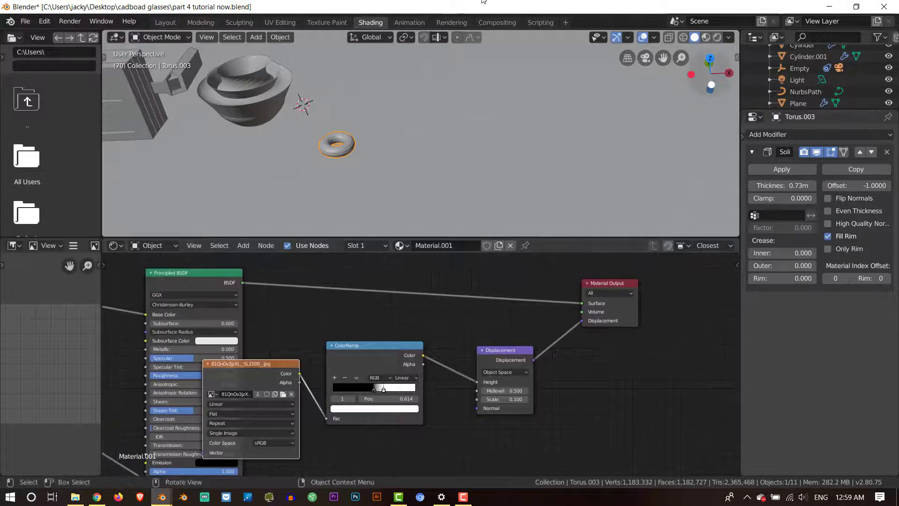
In Layout's Material Properties, set Settings > Displacement to 'Displacement and Bump' for the torus material
click(162, 22)
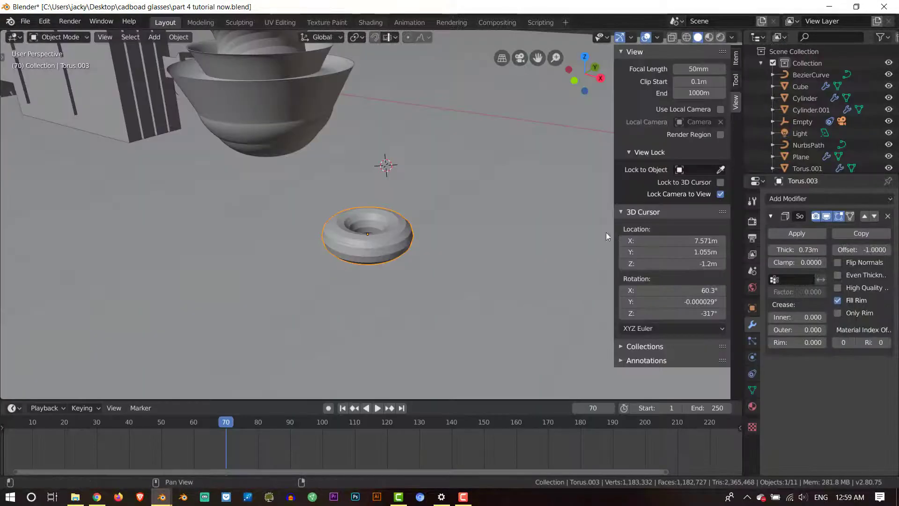
scroll(606, 232, down, 5)
click(750, 404)
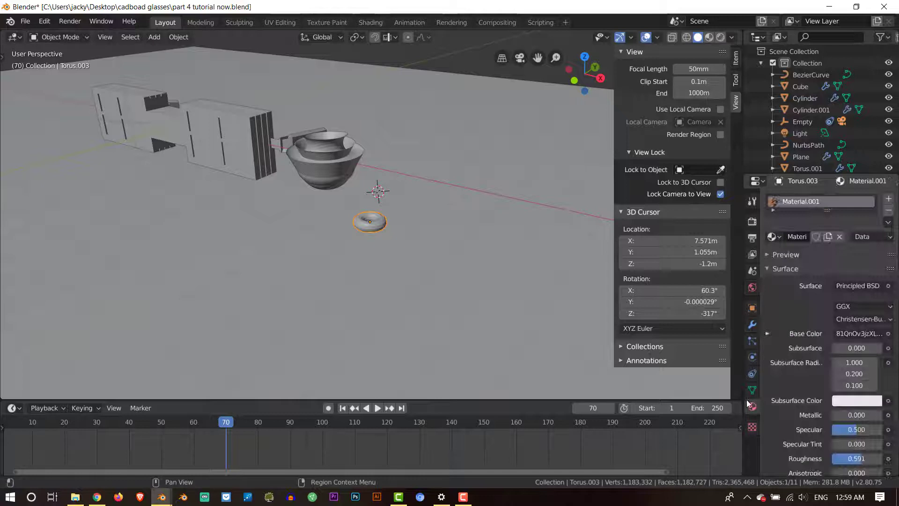
scroll(841, 347, down, 10)
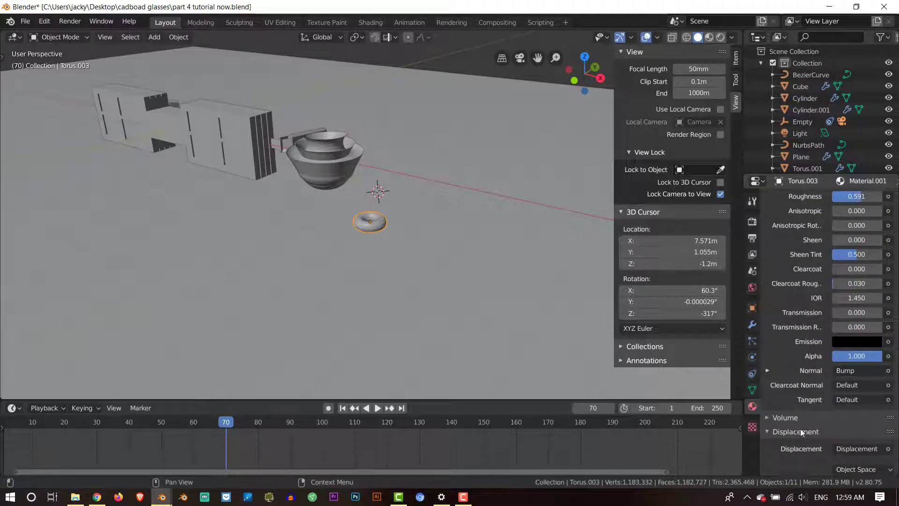
scroll(812, 420, down, 10)
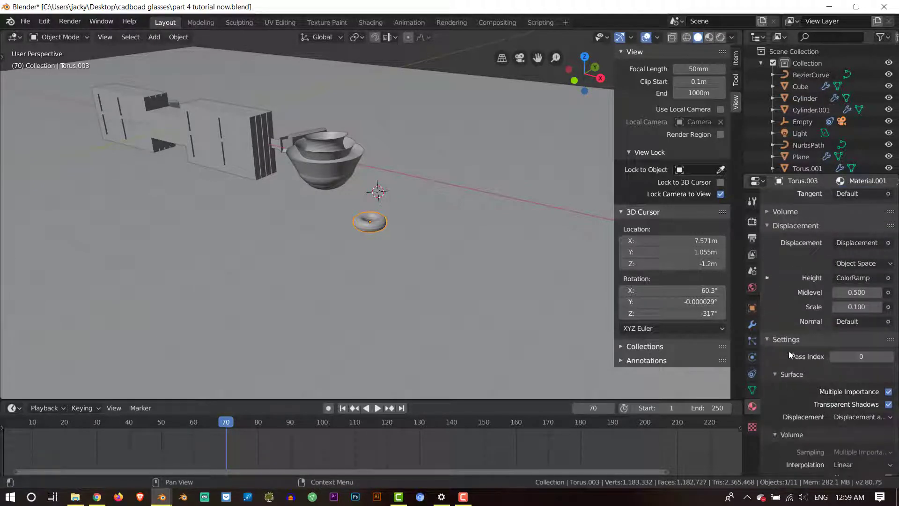
click(788, 338)
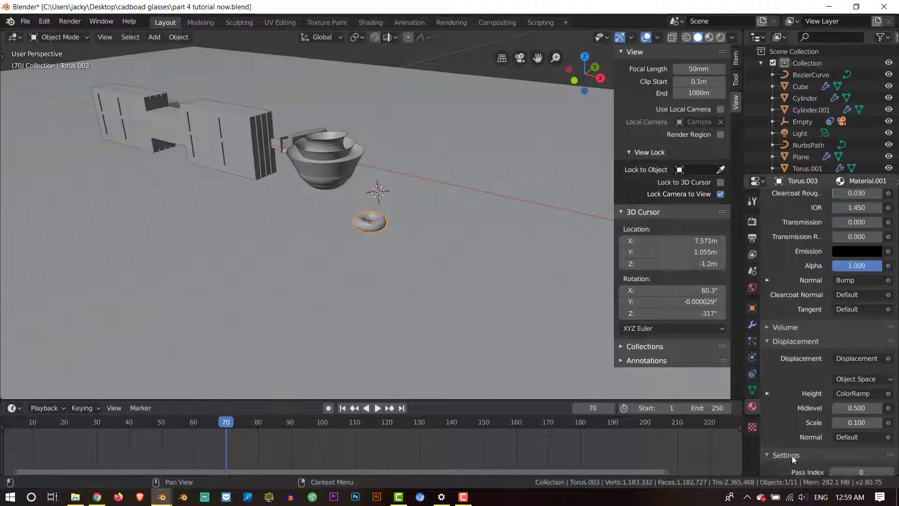
click(791, 455)
scroll(839, 381, down, 5)
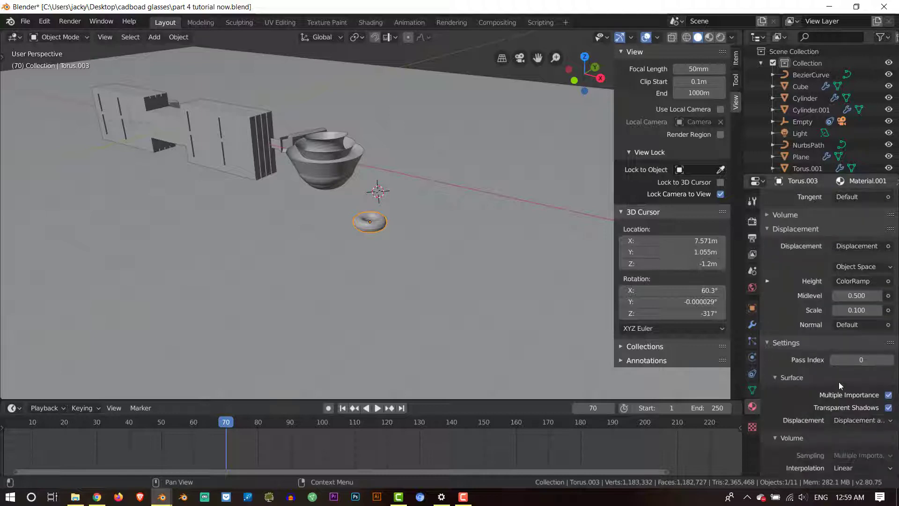
click(858, 420)
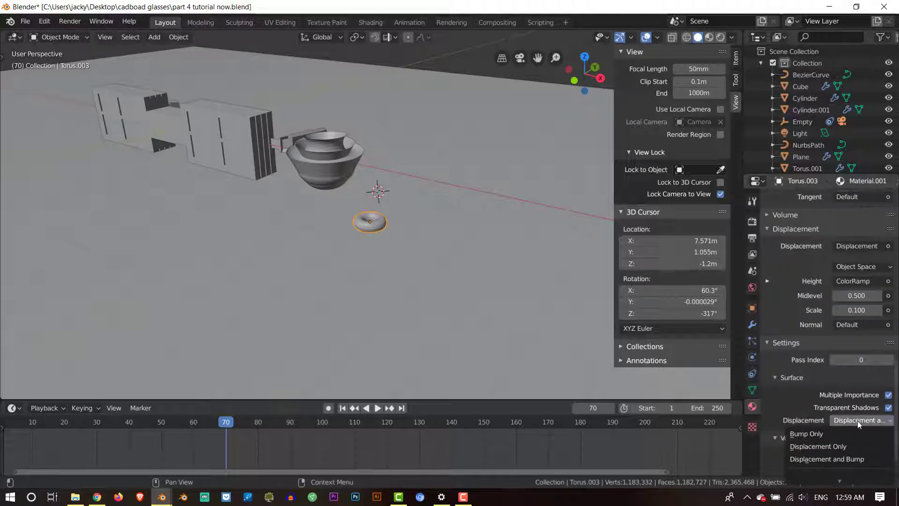
click(828, 460)
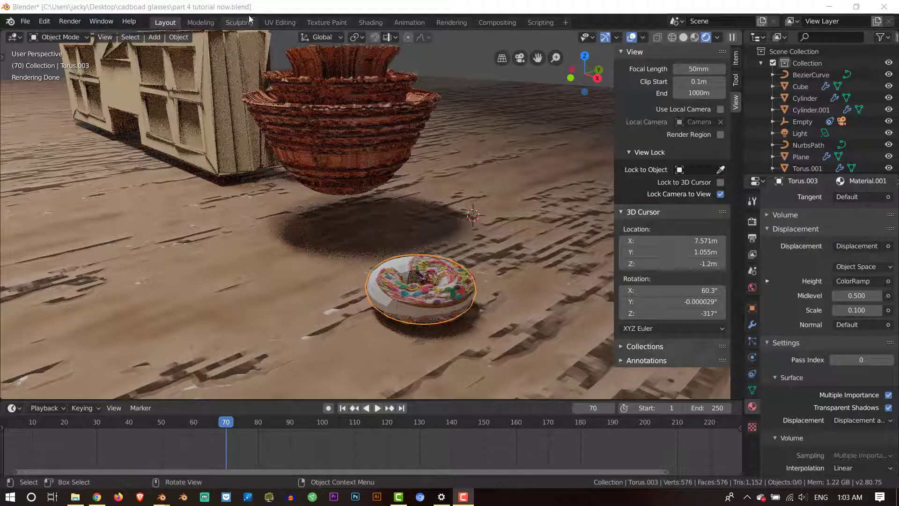
In UV Editing, shrink the torus UVs to a small square over the donut image's sprinkled ring
click(277, 27)
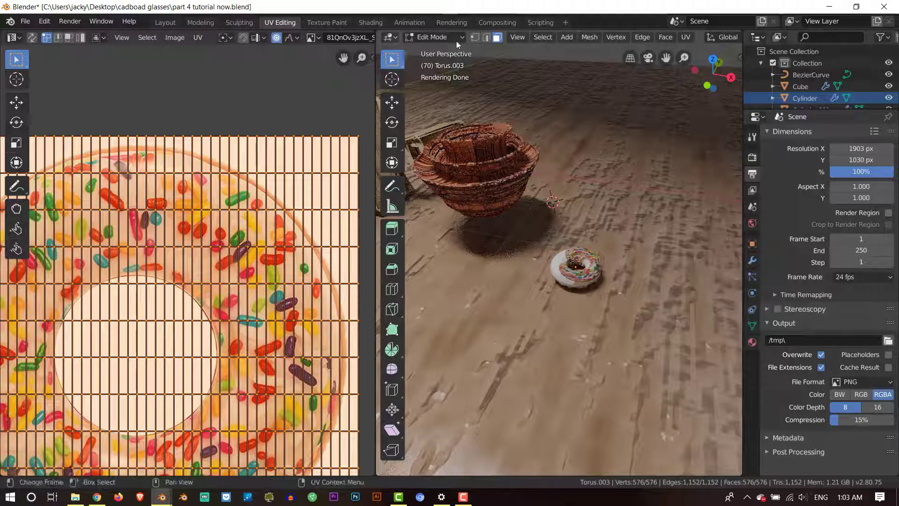
scroll(176, 261, down, 4)
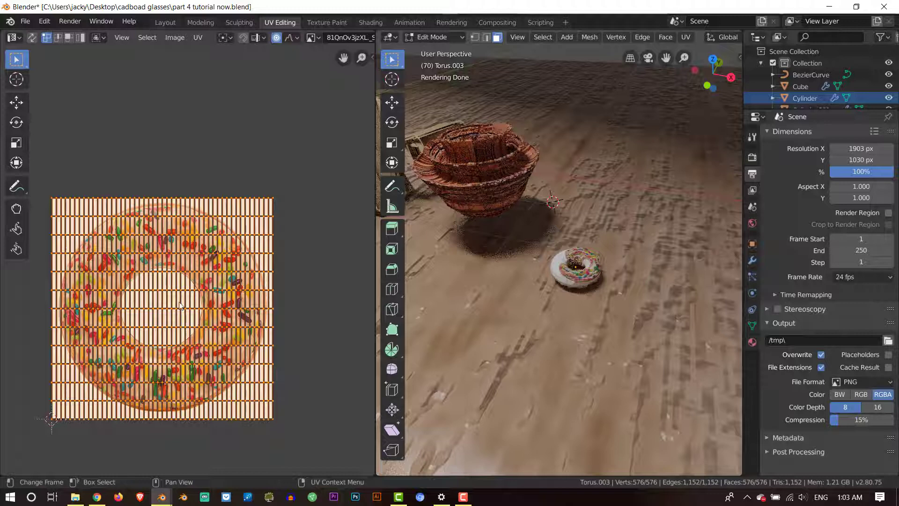
key(s)
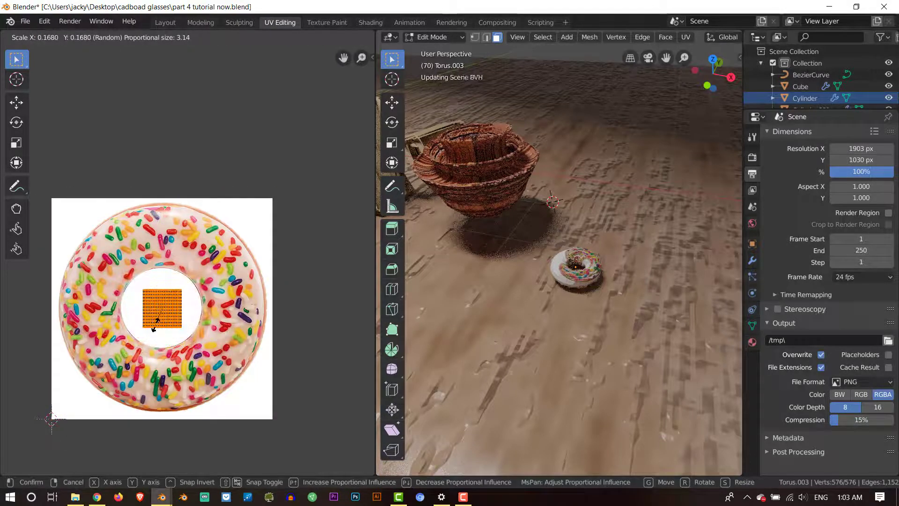
click(162, 320)
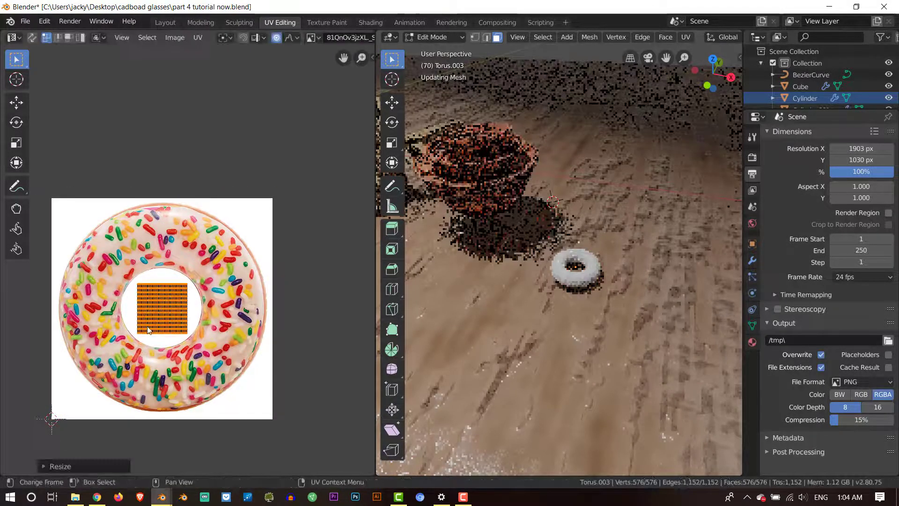
key(g)
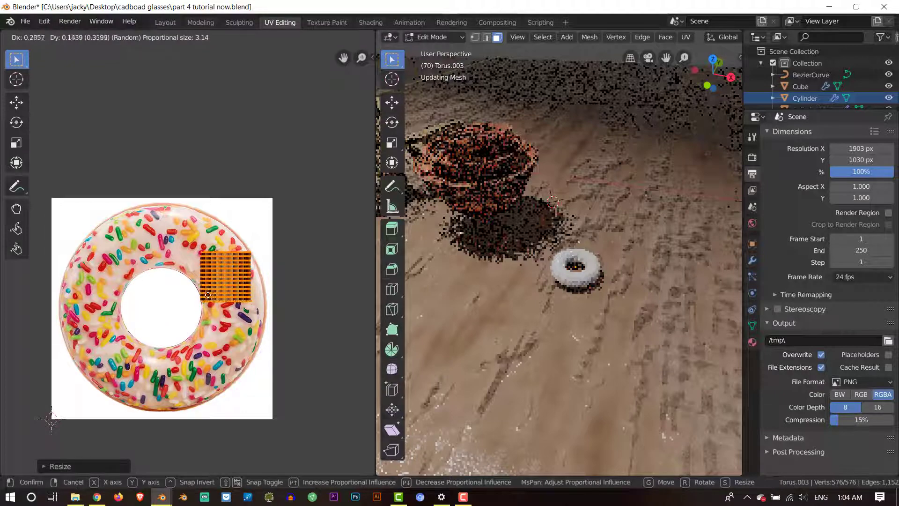
click(209, 295)
Rotate the UV square on the donut image, checking the textured torus in the viewport
scroll(631, 319, up, 5)
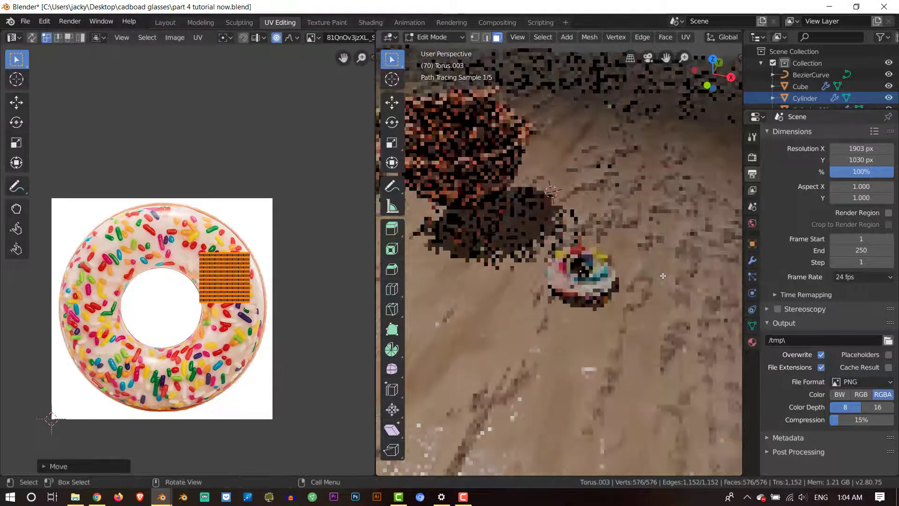
middle_drag(631, 319, 605, 324)
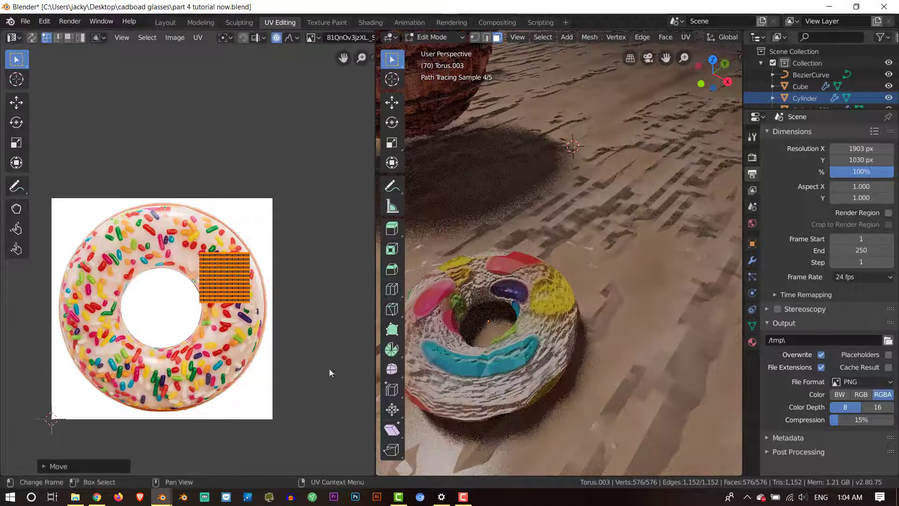
scroll(224, 308, up, 3)
key(r)
click(198, 166)
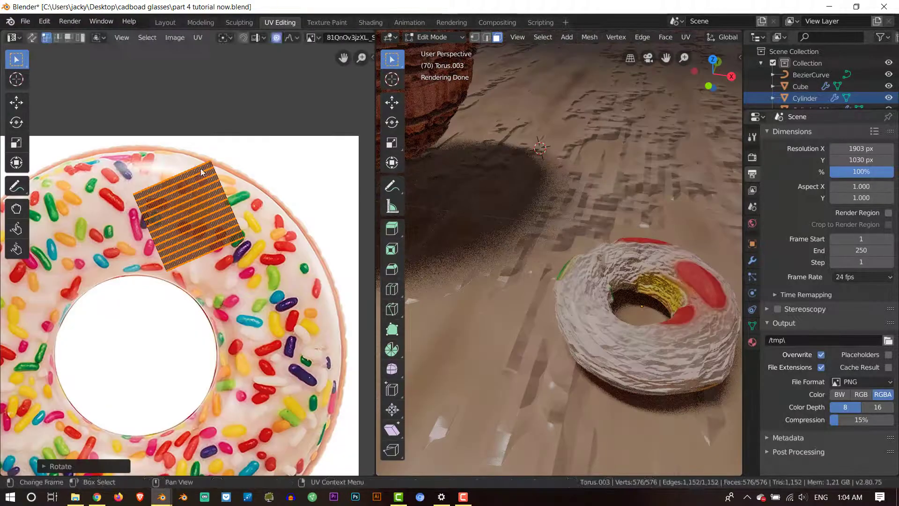
middle_drag(679, 333, 649, 321)
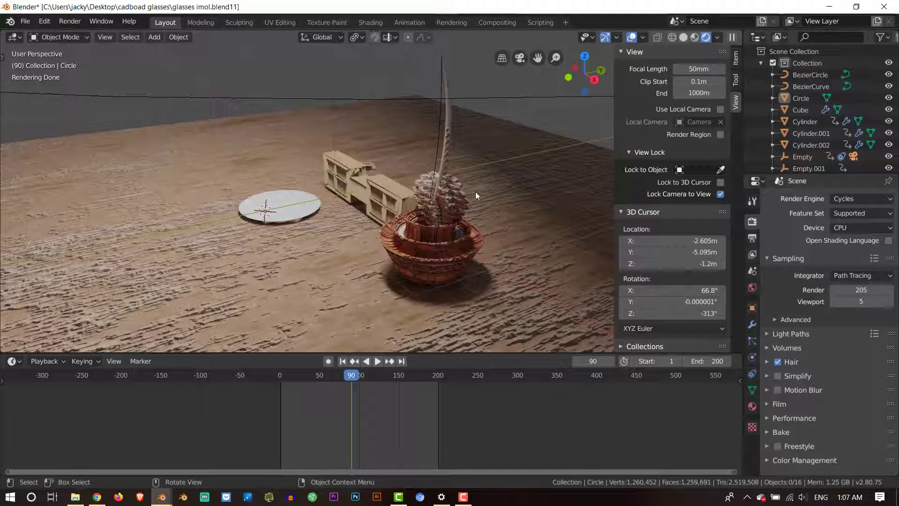
Return to the donut UV-editing Blender window and zoom the view out
click(162, 497)
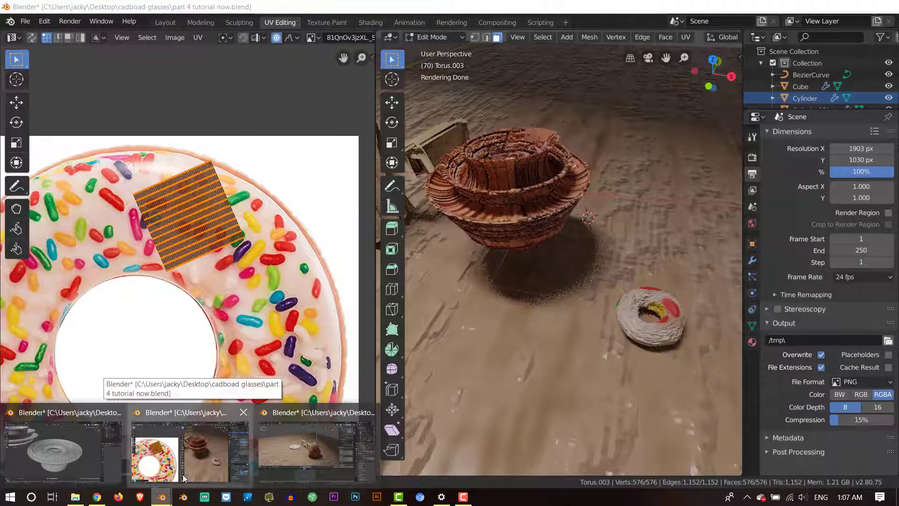
click(189, 452)
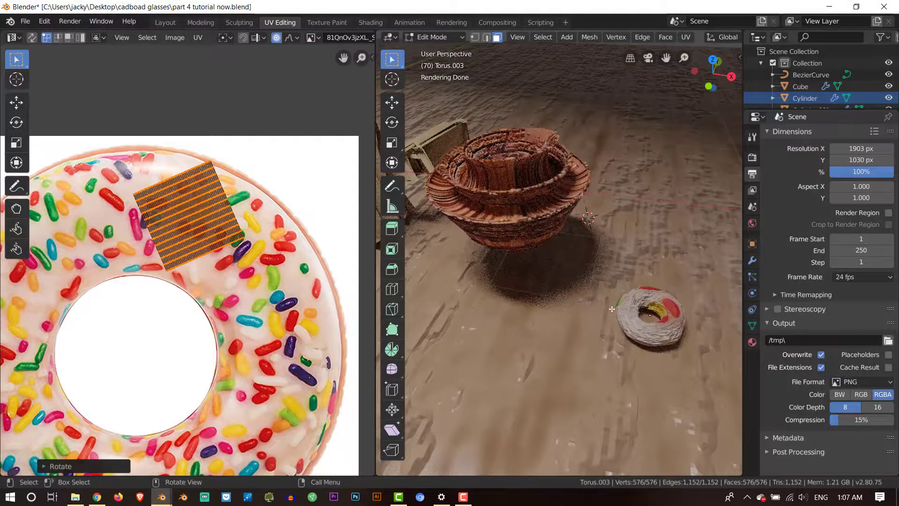
scroll(612, 309, down, 2)
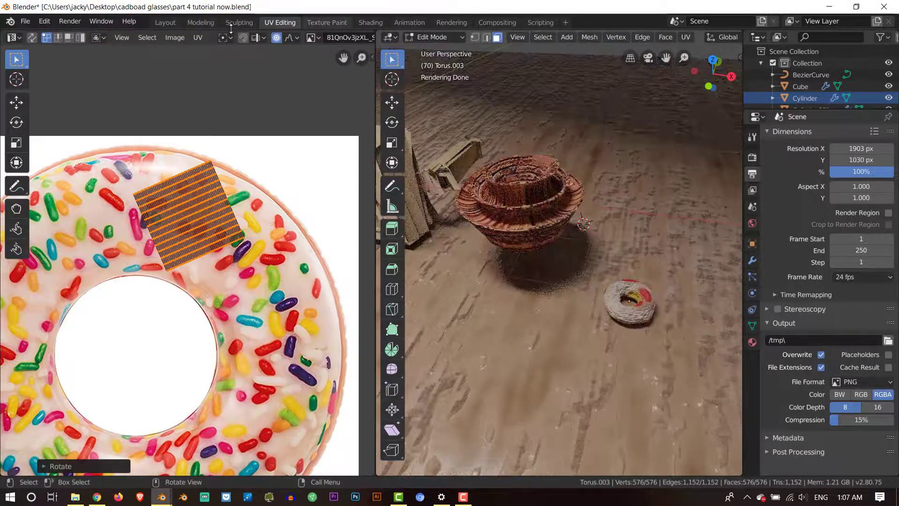
In solid-shaded Layout, parent the inner pot piece to the outer bowl with Object (Keep Transform)
click(165, 22)
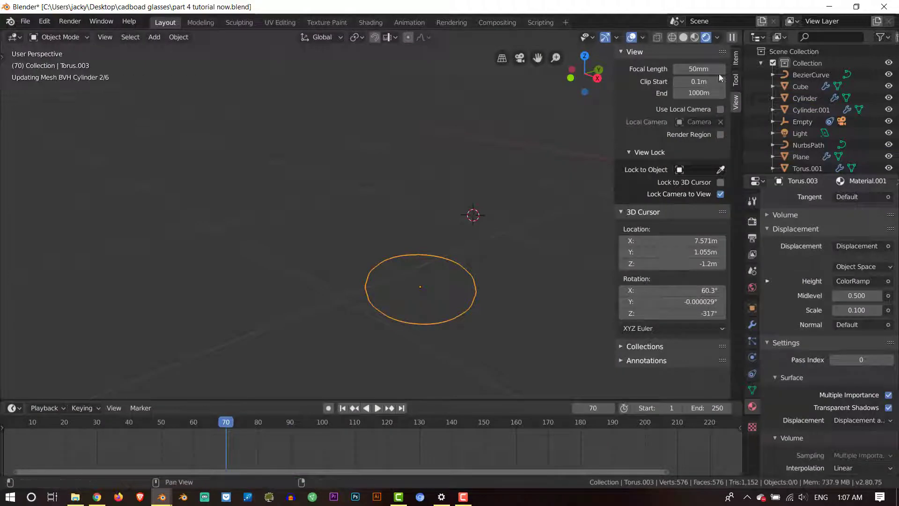
click(683, 38)
scroll(466, 226, down, 5)
middle_drag(467, 226, 405, 164)
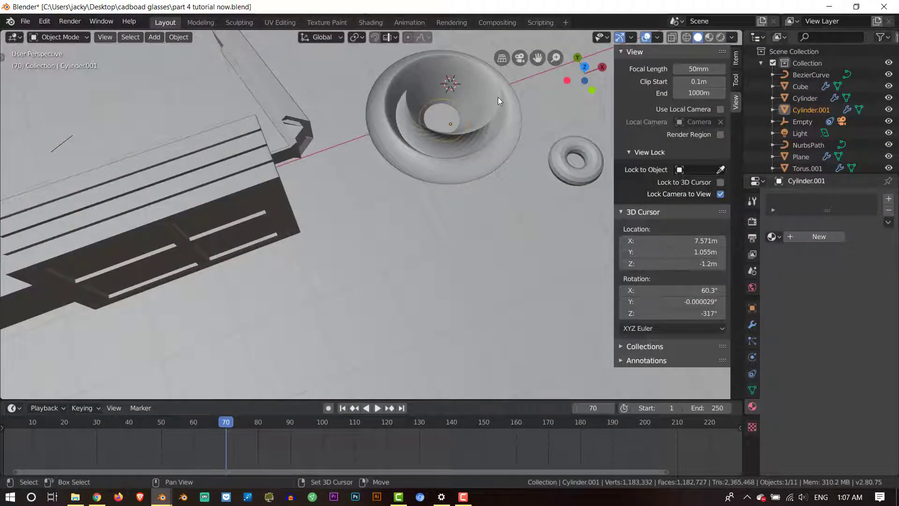
shift+click(498, 97)
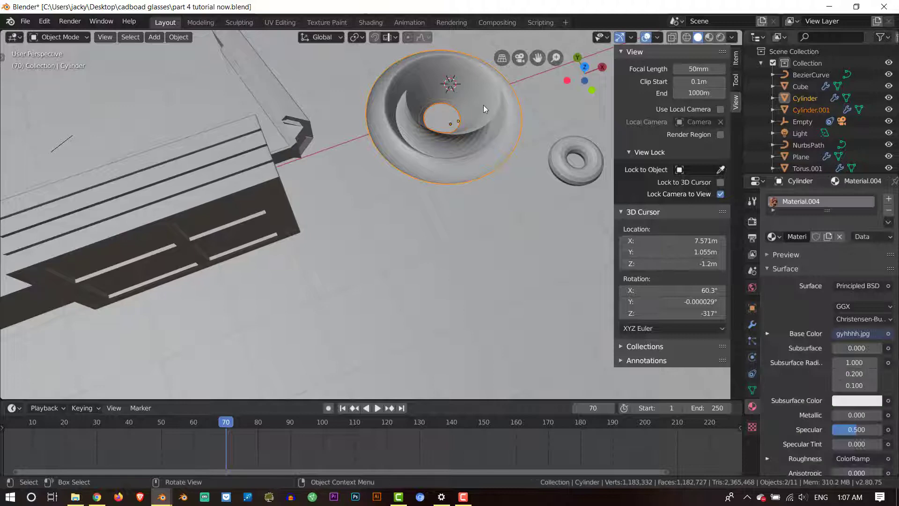
key(ctrl+p)
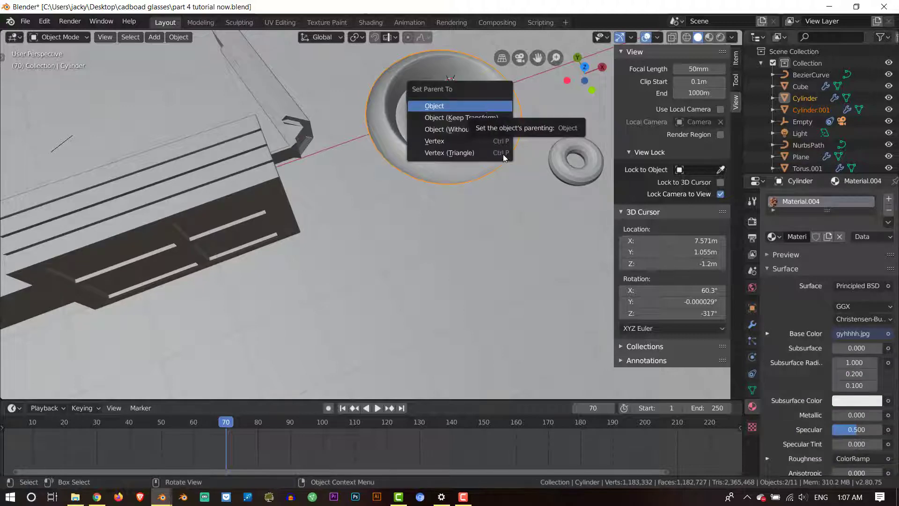
click(485, 121)
Adjust the pot's height by moving the outer bowl down, then up, along Z
middle_drag(415, 160, 408, 125)
click(408, 125)
middle_drag(401, 158, 411, 136)
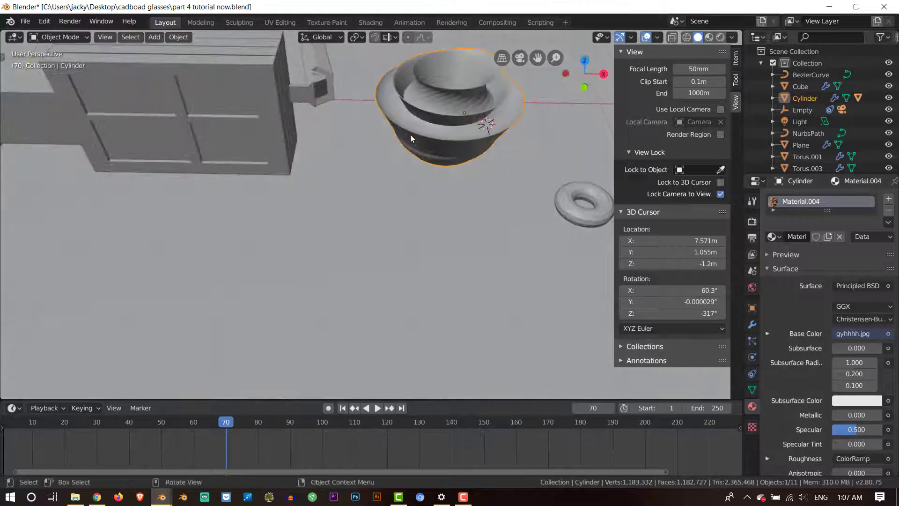
key(g)
key(z)
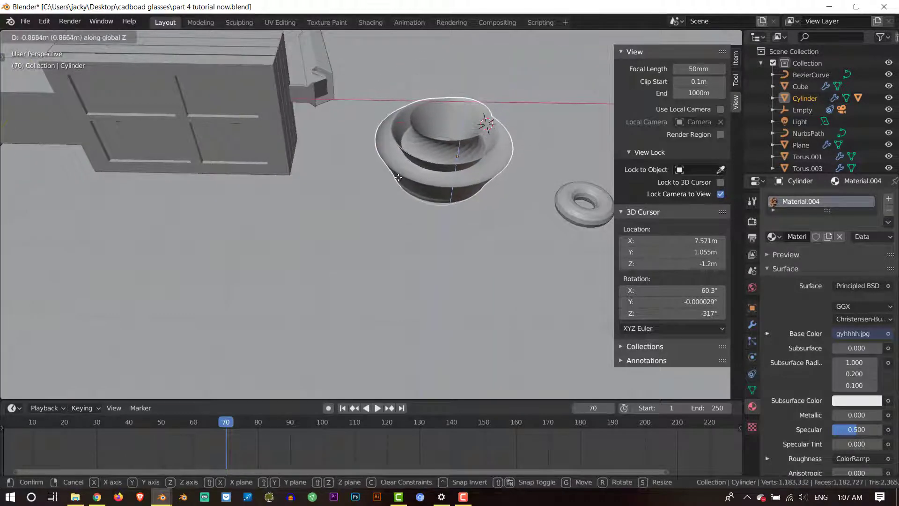
click(398, 177)
middle_drag(398, 178, 394, 131)
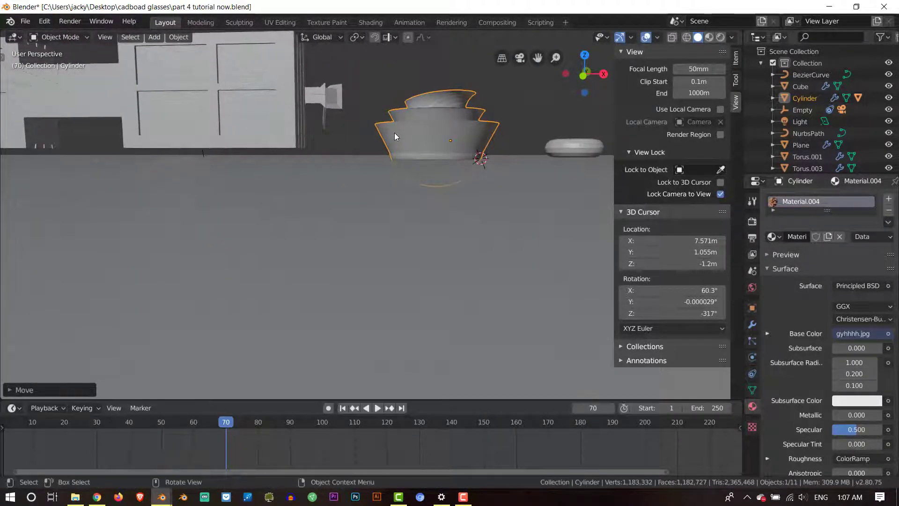
key(g)
key(z)
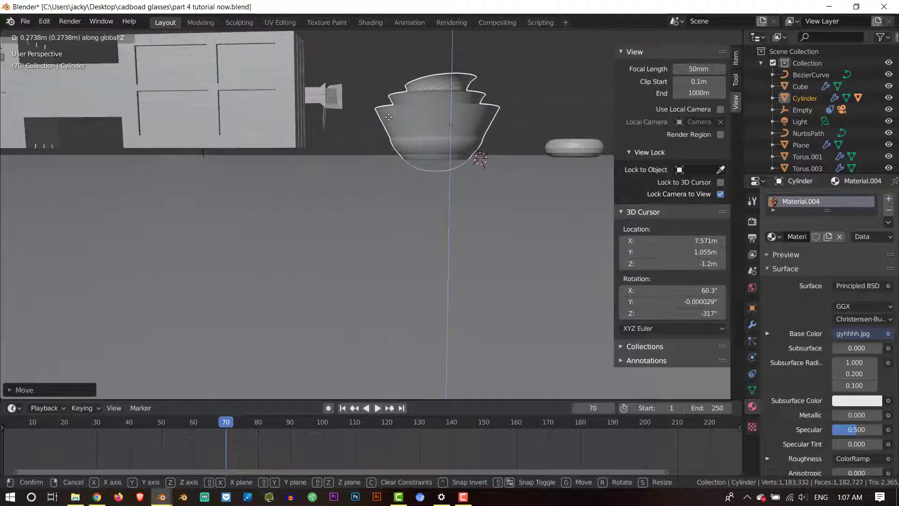
click(391, 117)
Move the pot horizontally with Shift+Z, keeping its height fixed
middle_drag(390, 117, 437, 133)
key(g)
key(shift+z)
click(387, 175)
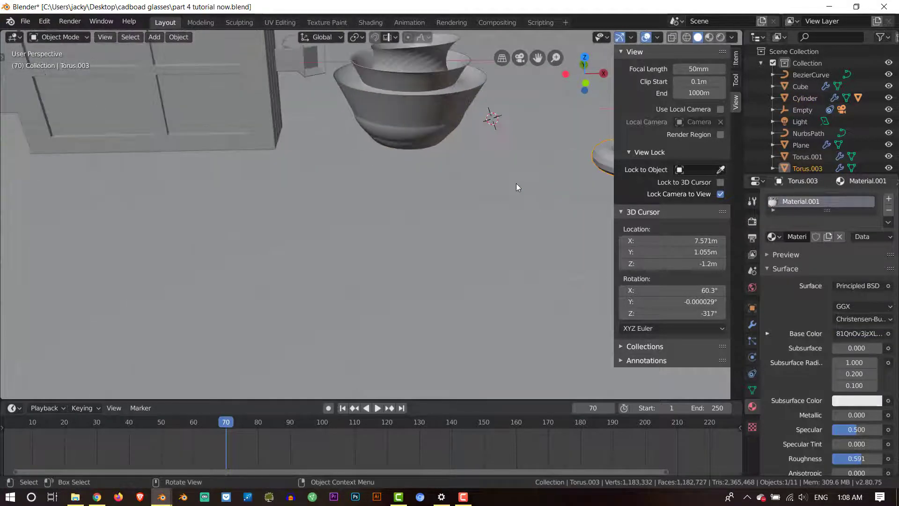
Scale the donut smaller and move it beside the pot at the same height
click(521, 185)
key(s)
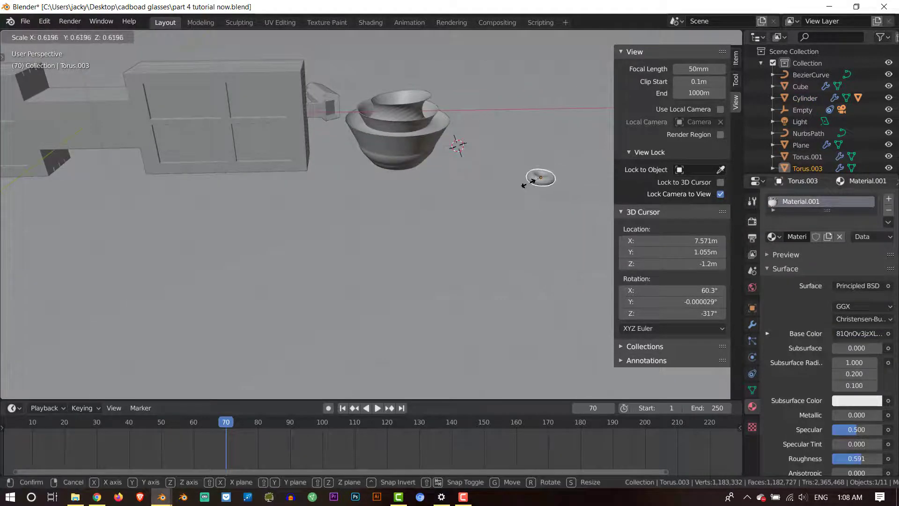
click(539, 181)
middle_drag(539, 181, 494, 203)
key(g)
key(shift+z)
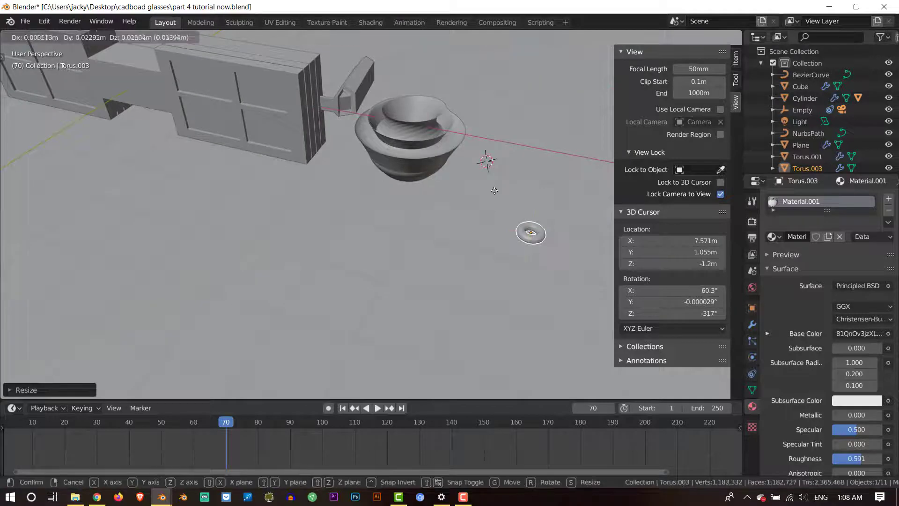
click(449, 134)
middle_drag(449, 134, 394, 190)
shift+click(381, 205)
Place the 3D cursor at the centre of the soil disk and add a NURBS path there
shift+right_click(378, 208)
click(375, 213)
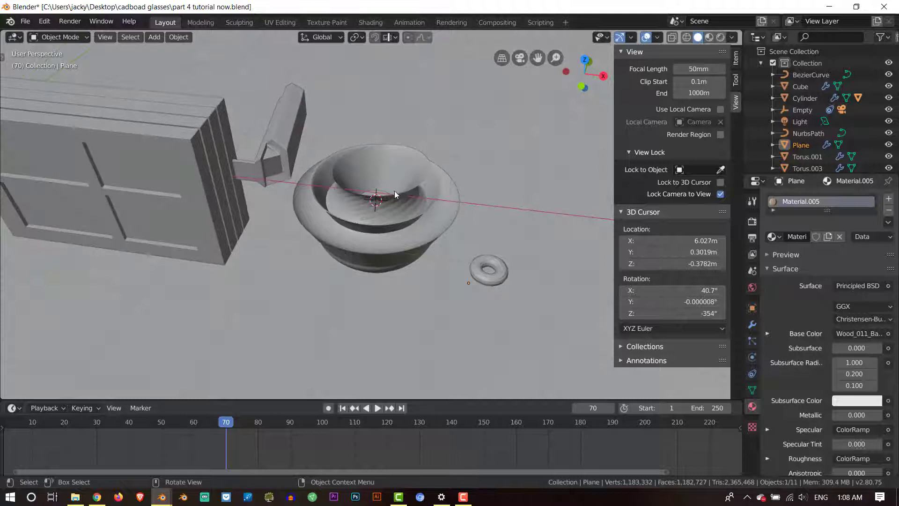
key(shift+a)
mouse_move(390, 189)
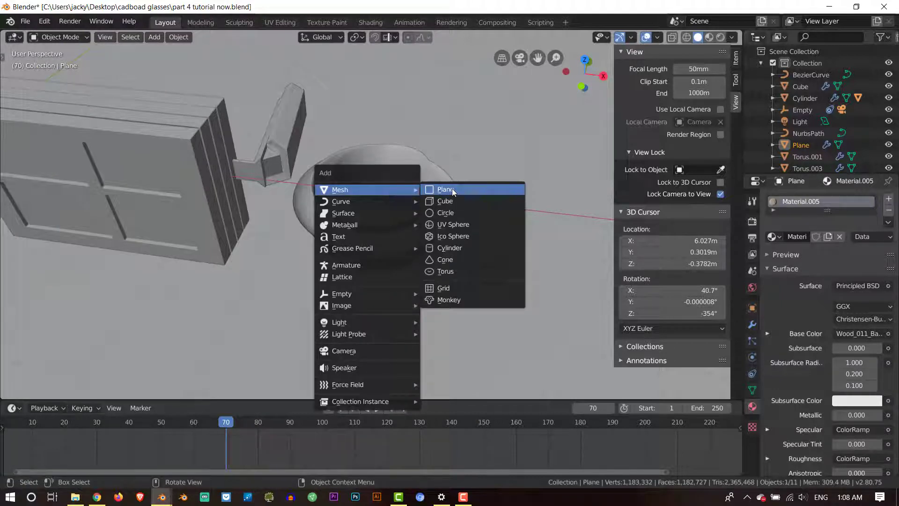
mouse_move(401, 209)
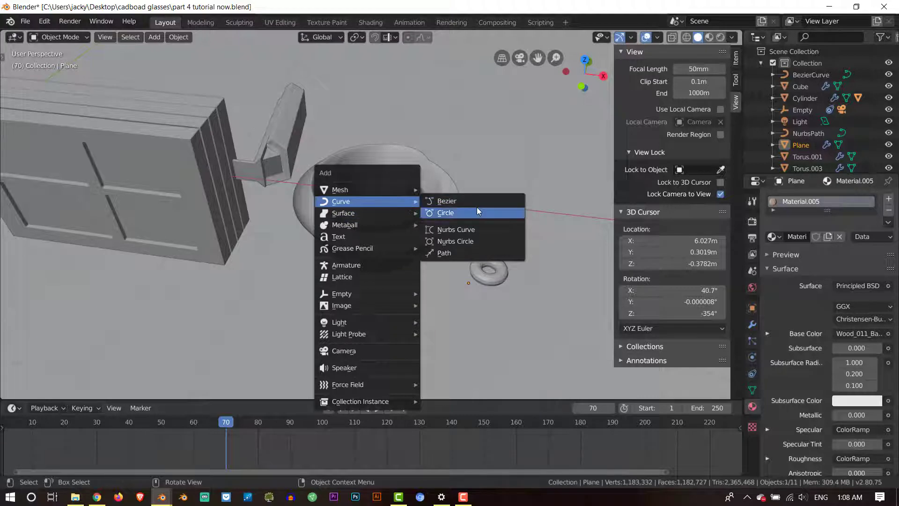
click(455, 254)
middle_drag(436, 220, 412, 221)
In Edit Mode, rotate the path's points around the Y axis so it stands upright
key(Tab)
key(r)
key(y)
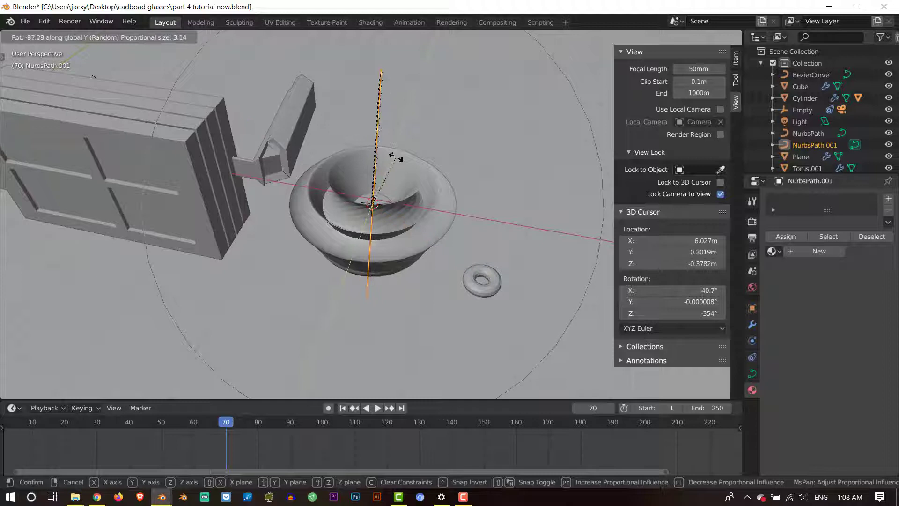
text(90)
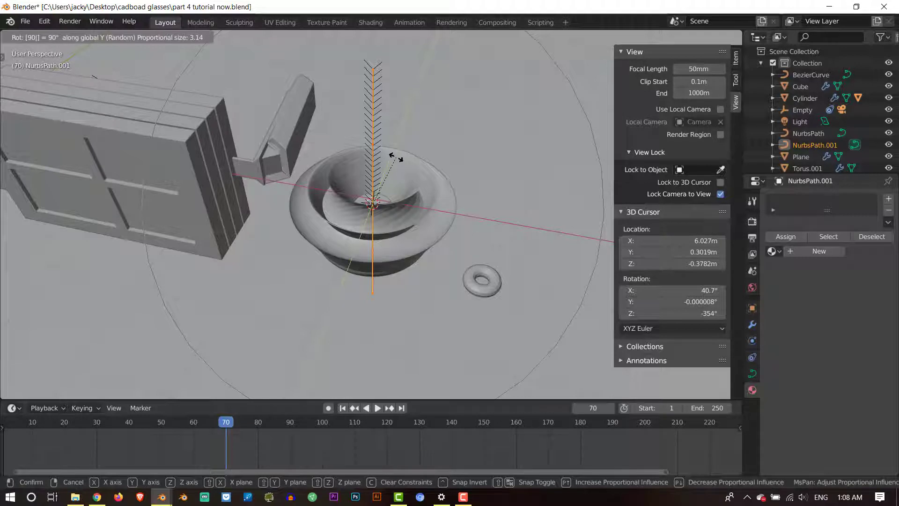
text(270)
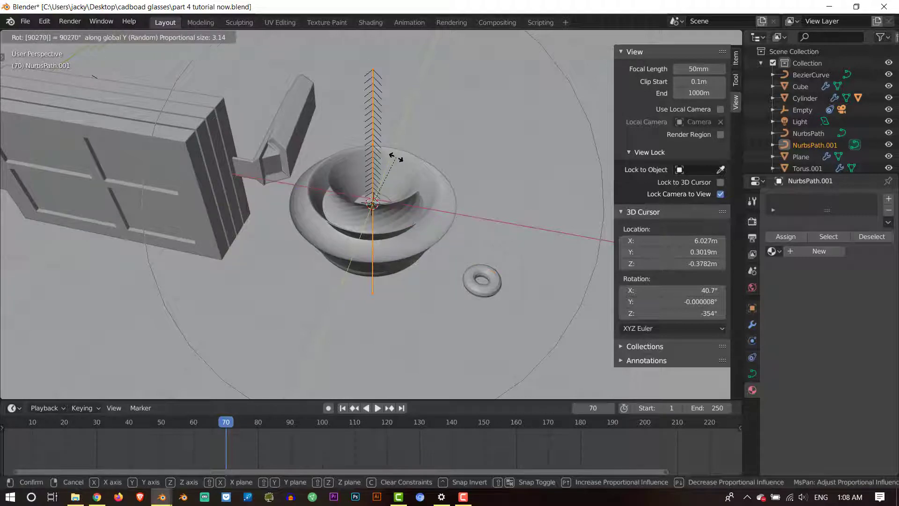
key(Return)
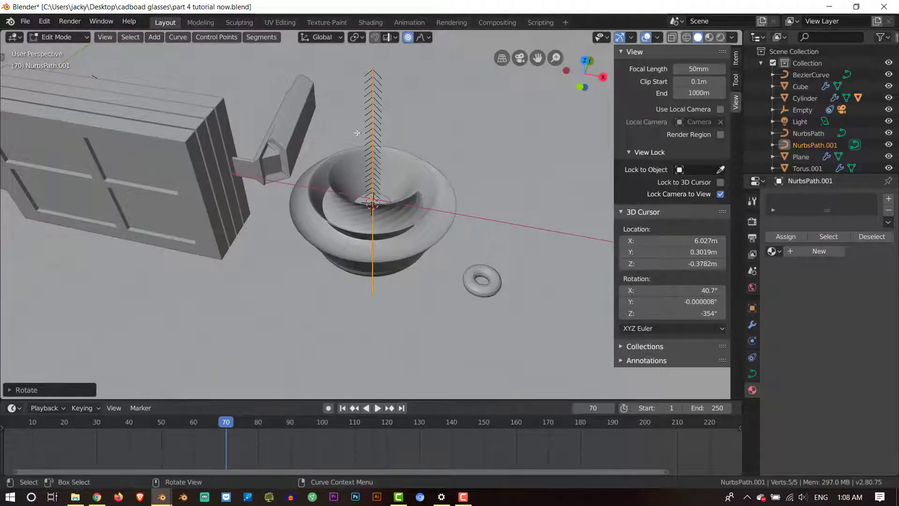
middle_drag(387, 191, 388, 141)
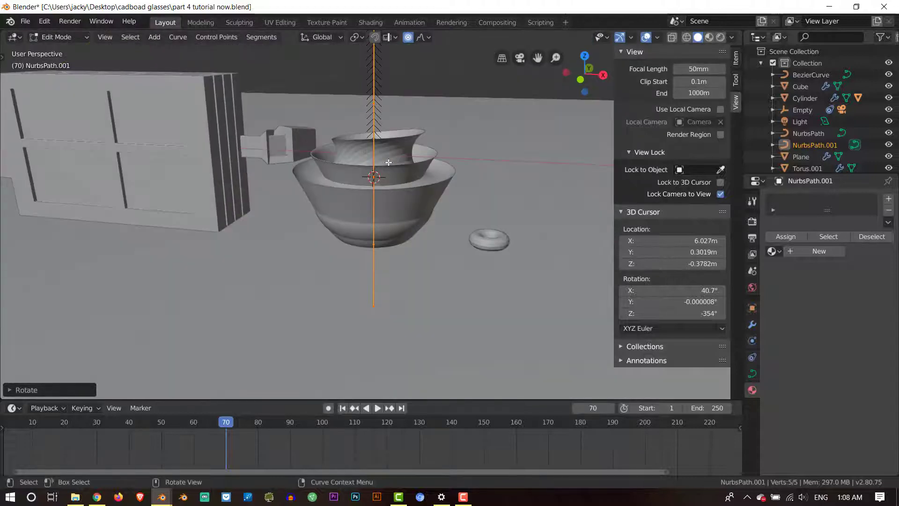
Raise the path vertically out of the pot, bend it at one point, and disable proportional editing
key(g)
key(z)
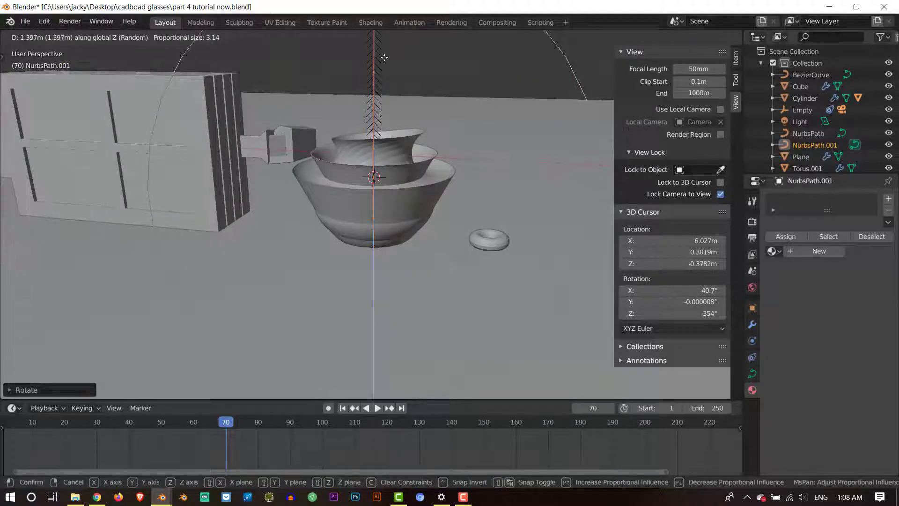
click(384, 57)
middle_drag(387, 117, 393, 145)
click(370, 120)
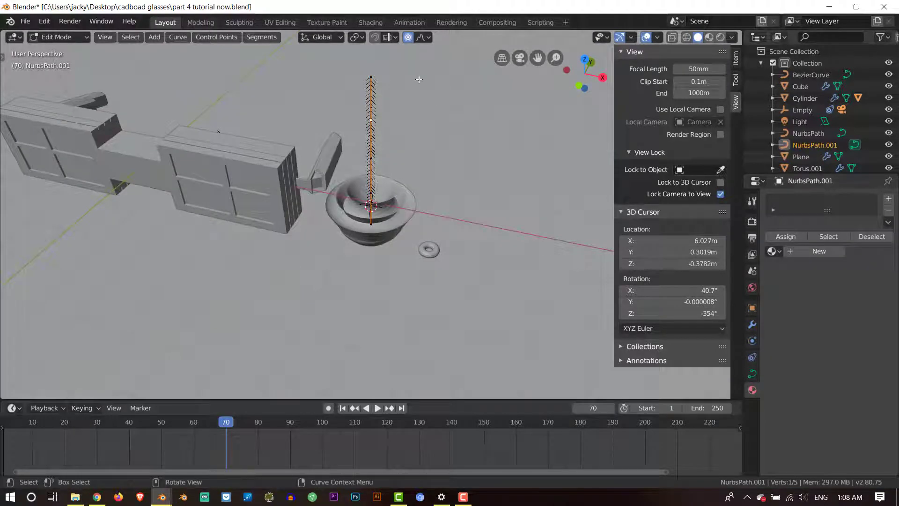
key(g)
click(440, 97)
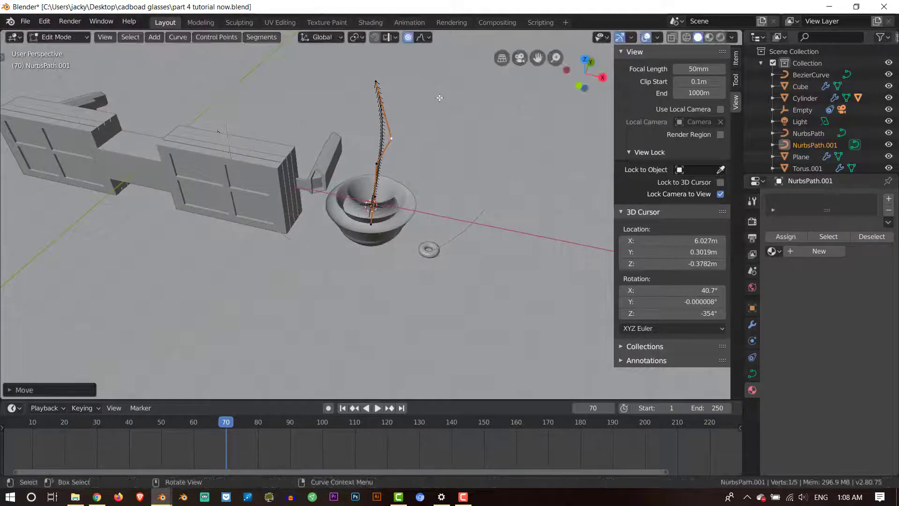
key(o)
Move the selected control point to a new position to shape the curve
scroll(391, 156, up, 2)
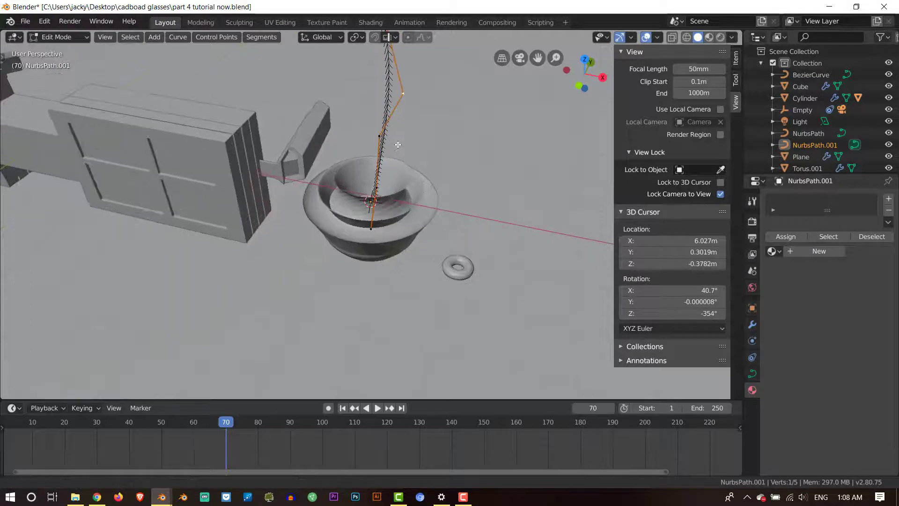
shift+middle_drag(397, 143, 377, 239)
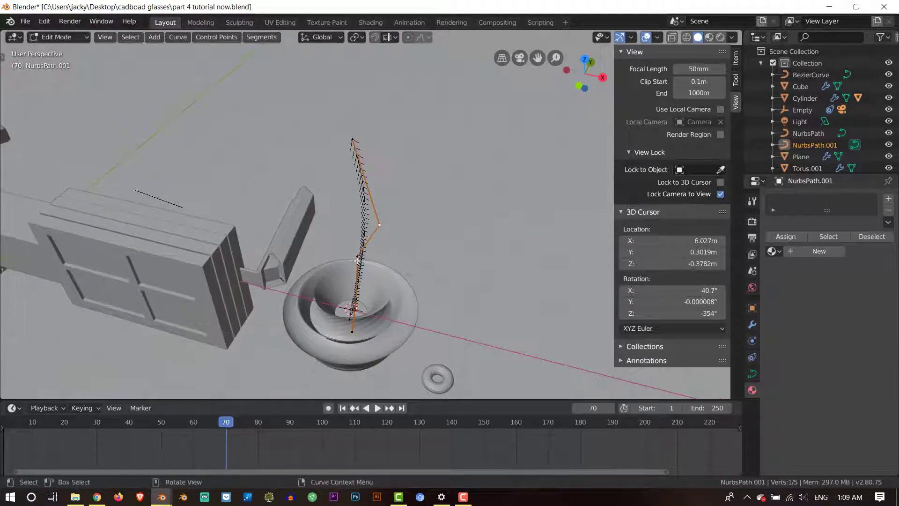
scroll(354, 262, up, 4)
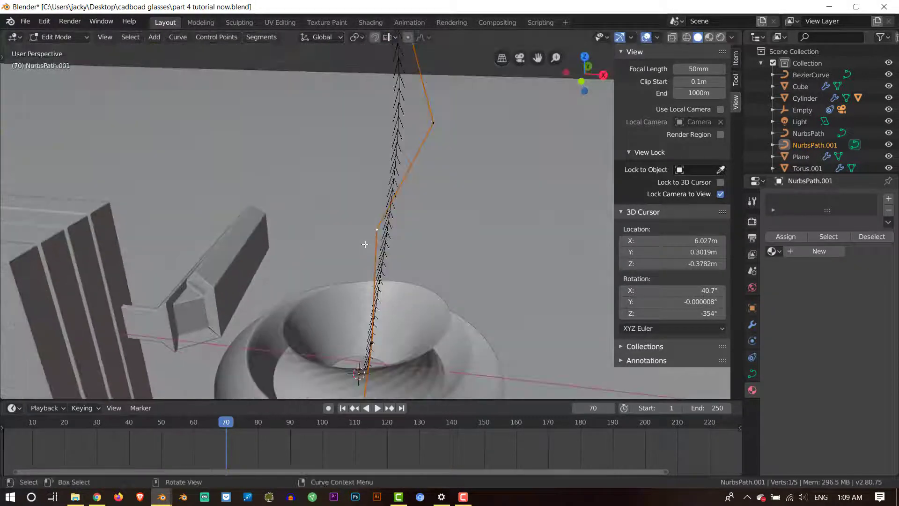
key(g)
click(338, 283)
scroll(344, 267, down, 7)
middle_drag(363, 162, 371, 190)
Extrude a new top point higher up and reposition points to bend the stem
click(362, 169)
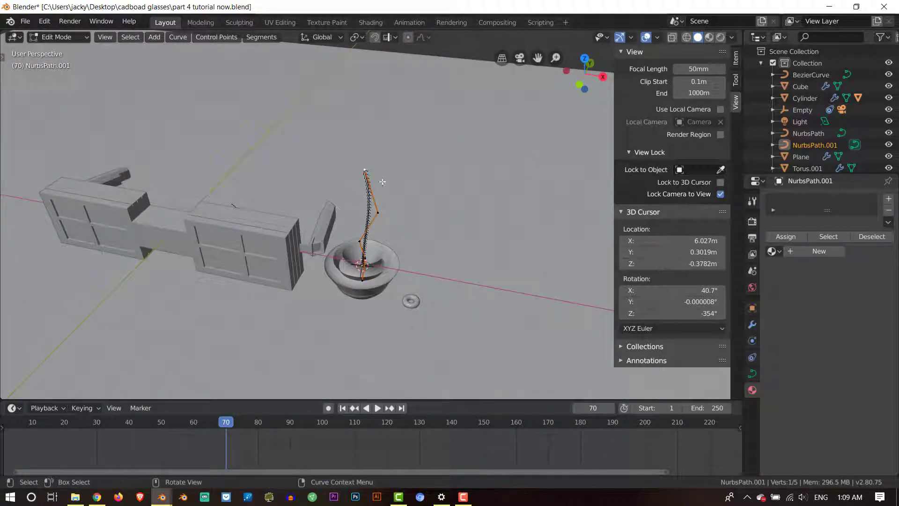
key(e)
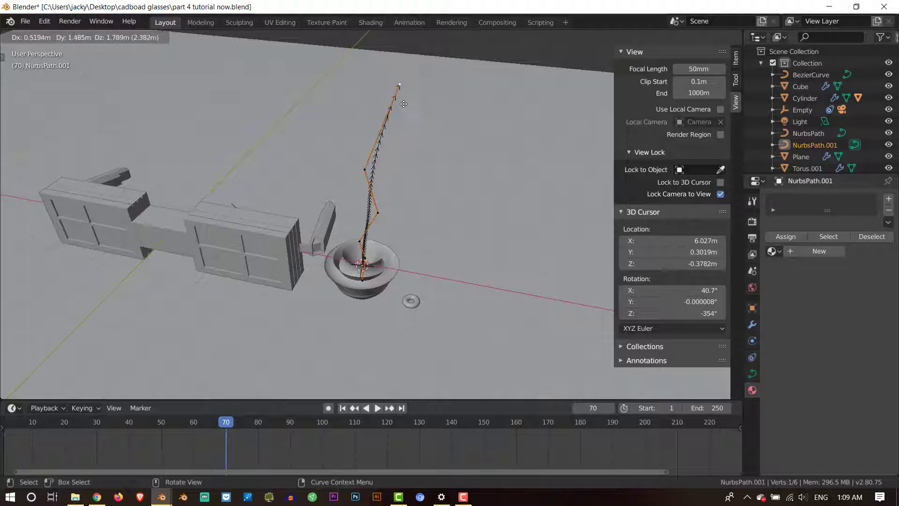
click(403, 84)
scroll(378, 208, up, 3)
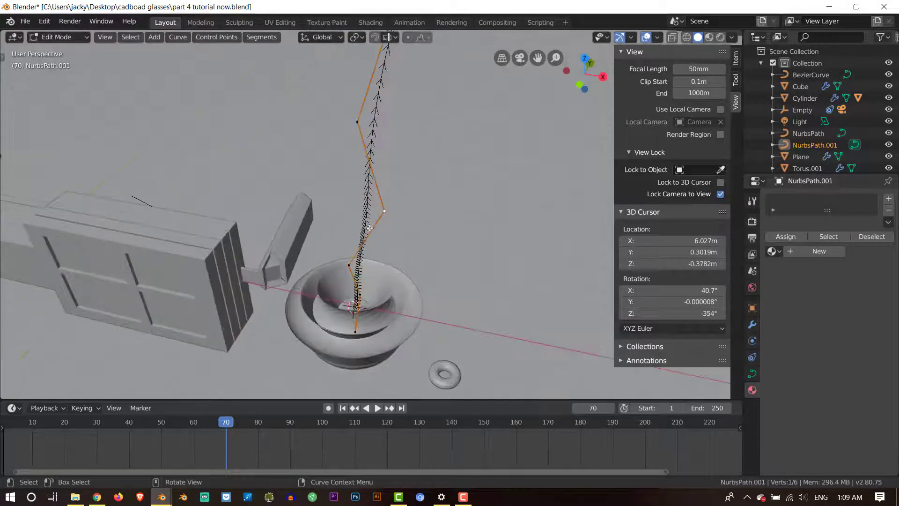
key(g)
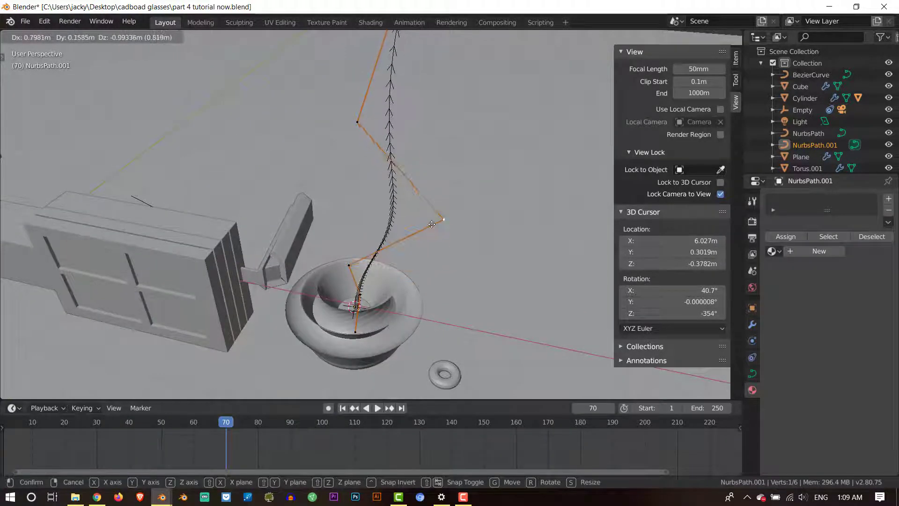
click(448, 213)
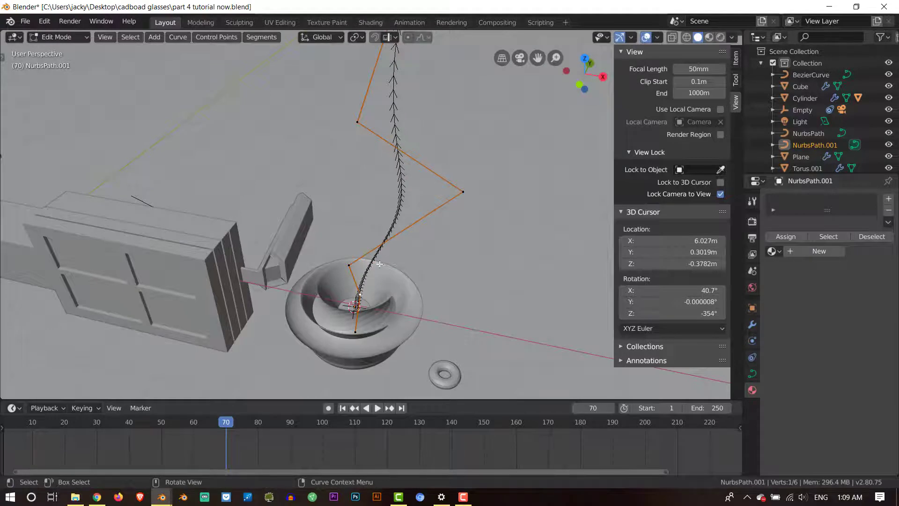
key(g)
click(352, 278)
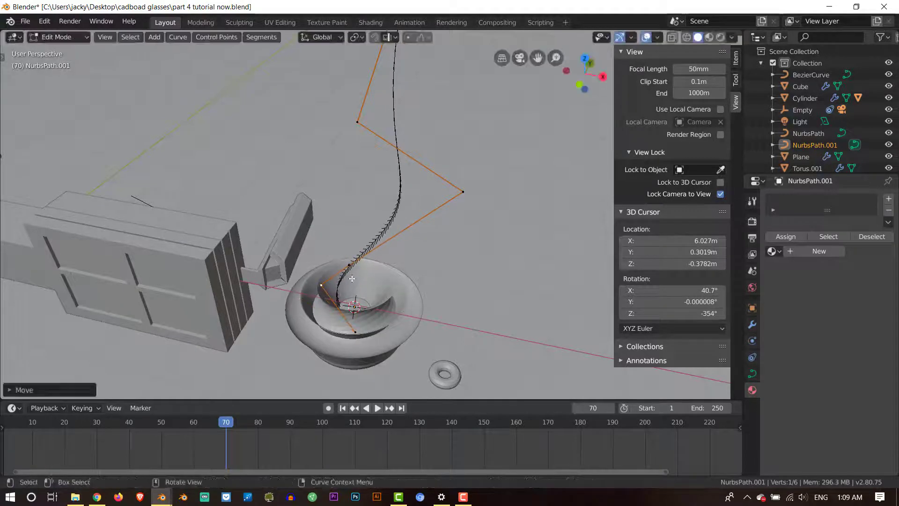
Shift the path's bottom point to the right
click(359, 333)
key(g)
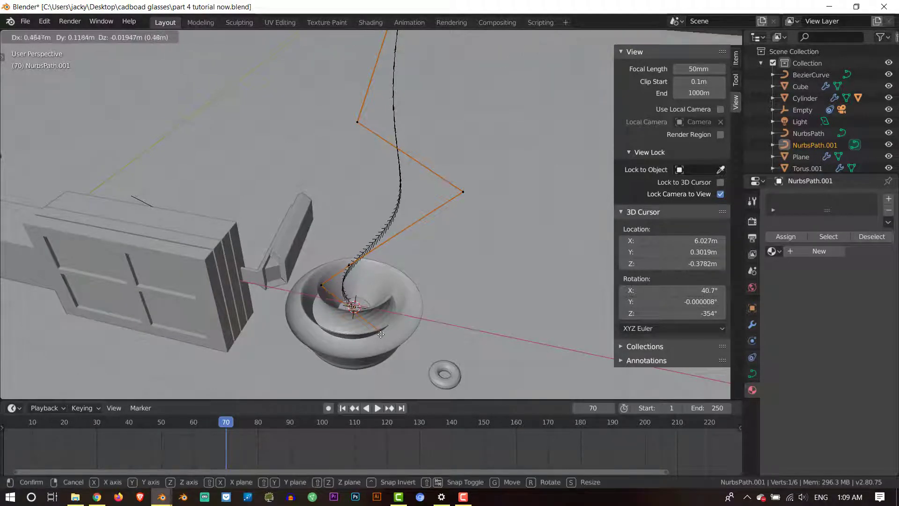
click(381, 334)
scroll(358, 287, down, 1)
middle_drag(358, 287, 276, 278)
scroll(300, 269, down, 6)
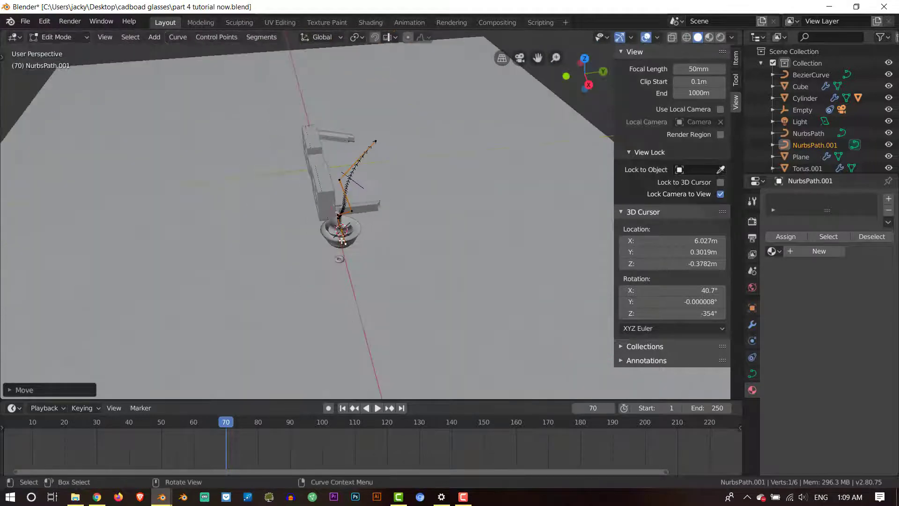
middle_drag(327, 246, 418, 241)
Lower the top point and move a middle control point down and left
click(387, 139)
scroll(393, 139, up, 5)
middle_drag(393, 142, 401, 147)
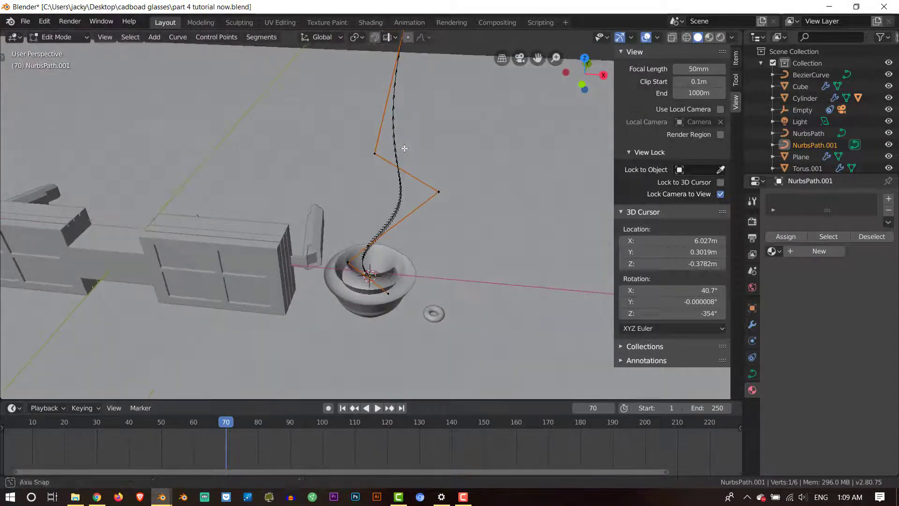
key(g)
click(387, 212)
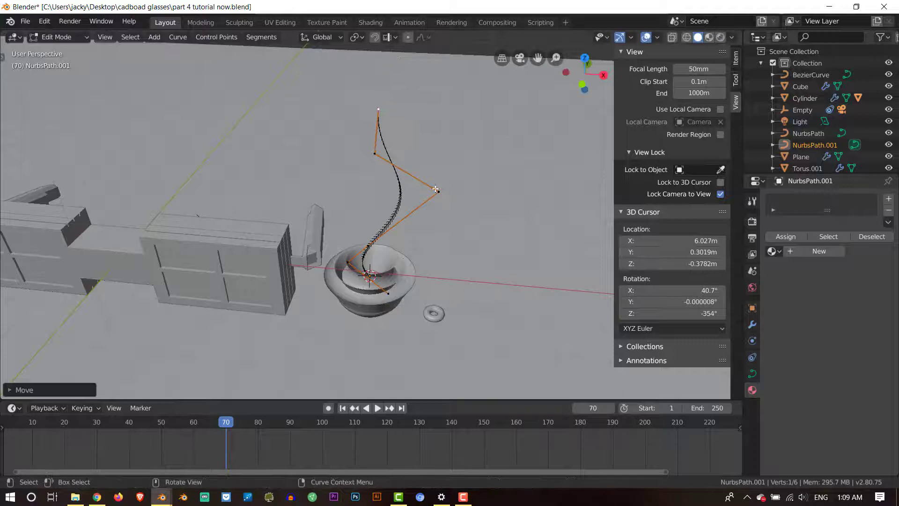
click(370, 157)
key(g)
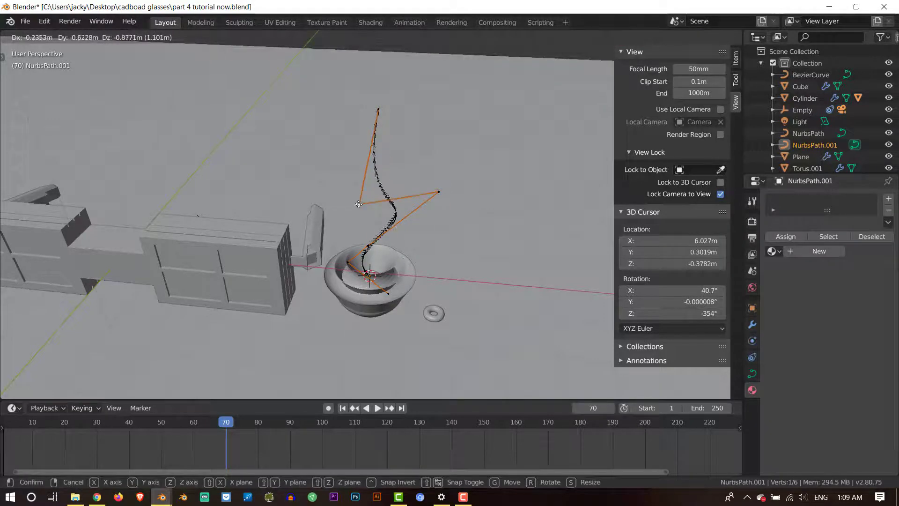
click(359, 204)
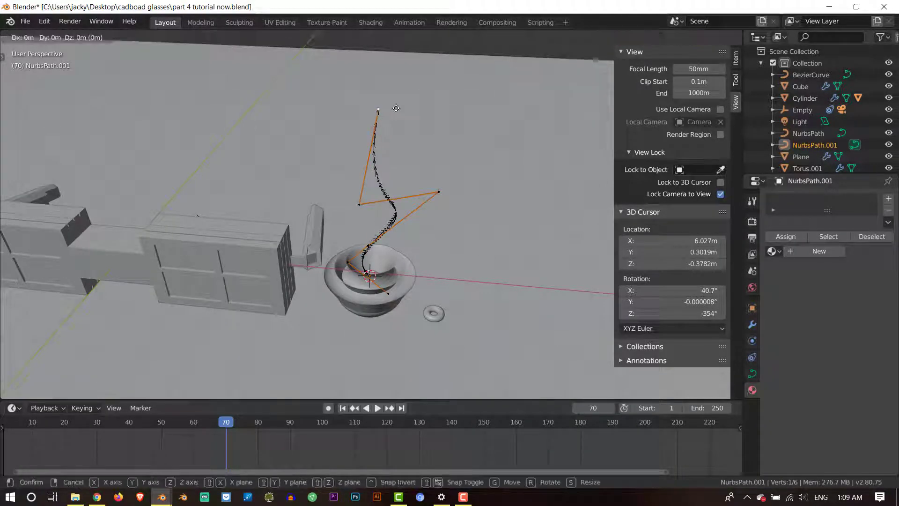
scroll(346, 193, up, 2)
Return to Object Mode and add a new cylinder in the pot
key(Tab)
middle_drag(345, 193, 395, 190)
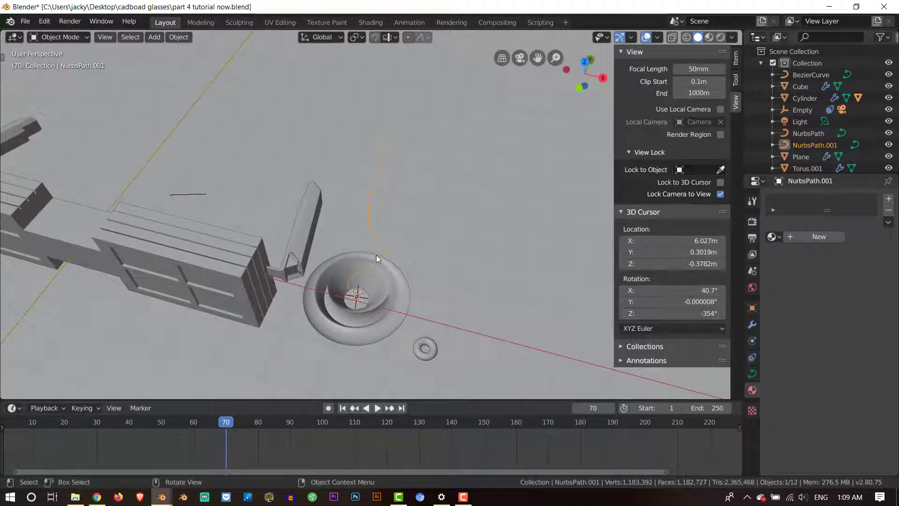
middle_drag(374, 259, 374, 274)
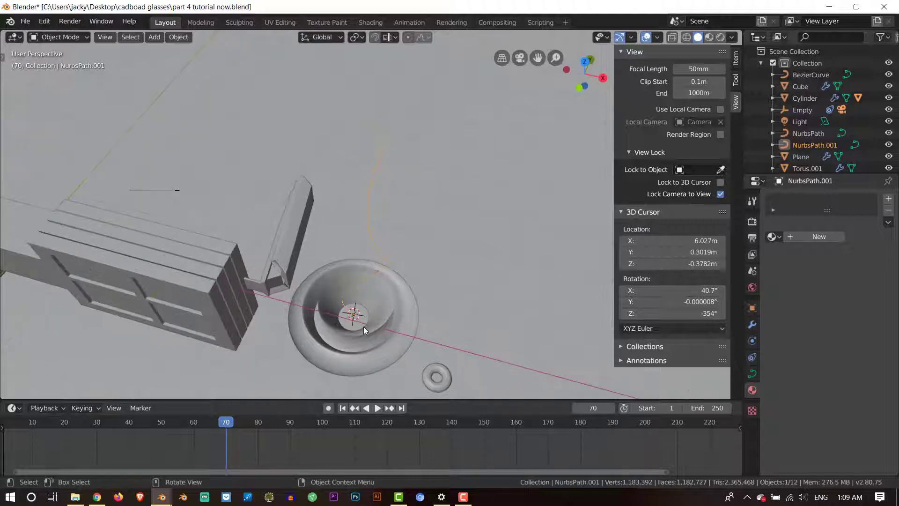
key(shift+a)
mouse_move(374, 261)
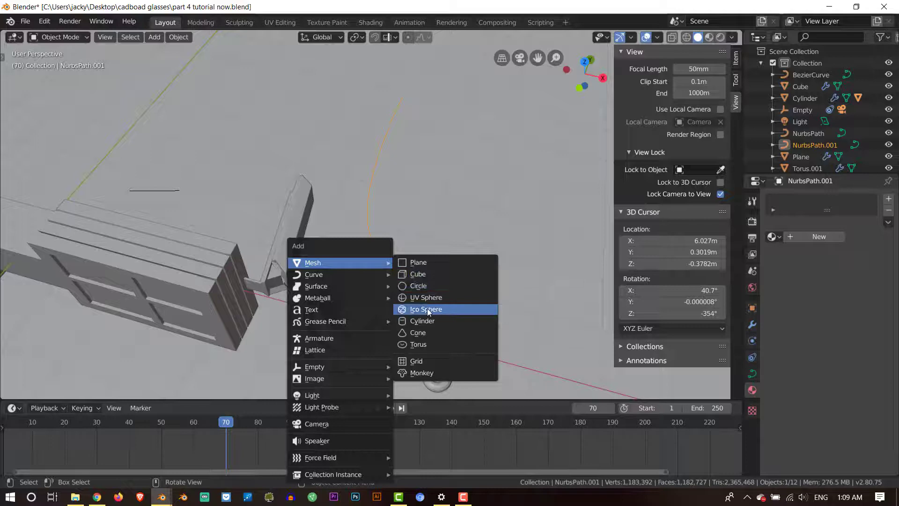
click(422, 321)
middle_drag(403, 327, 409, 282)
scroll(410, 283, down, 2)
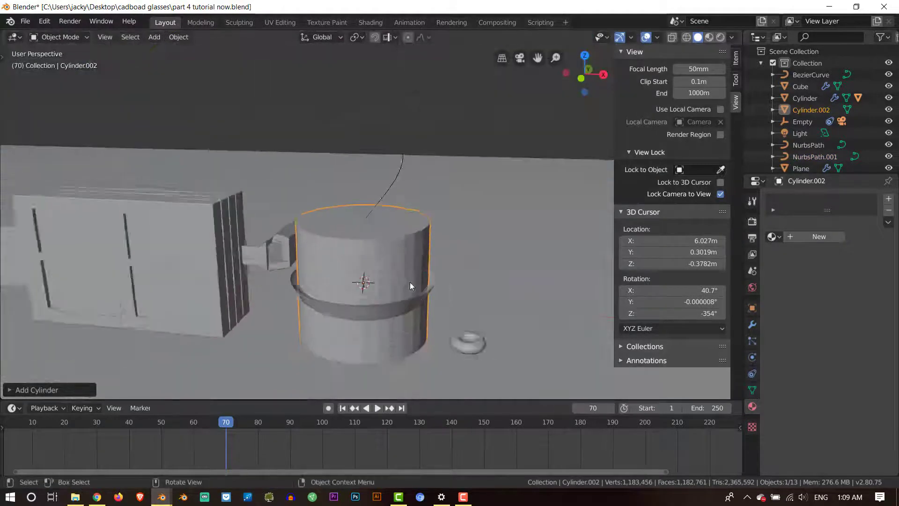
scroll(409, 282, down, 1)
Thin the cylinder's width with Shift+Z scaling and raise it along Z
key(s)
key(shift+z)
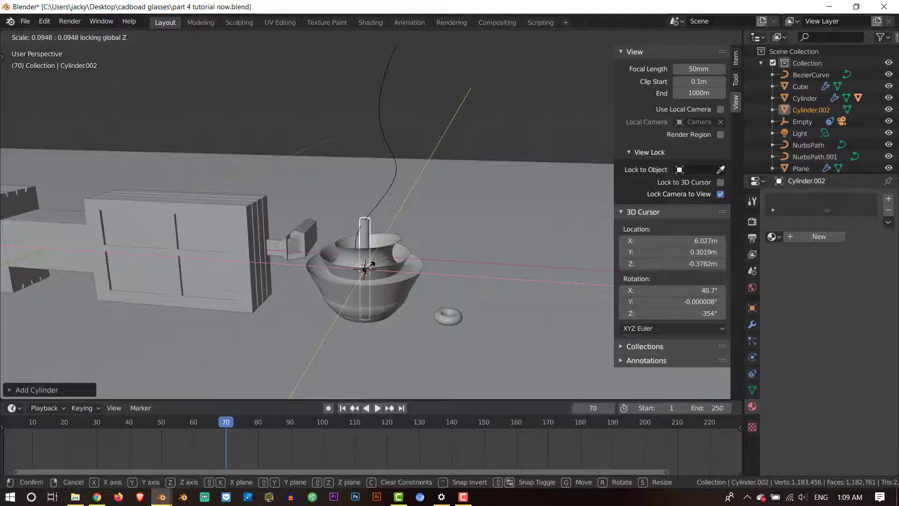
click(370, 265)
key(g)
key(z)
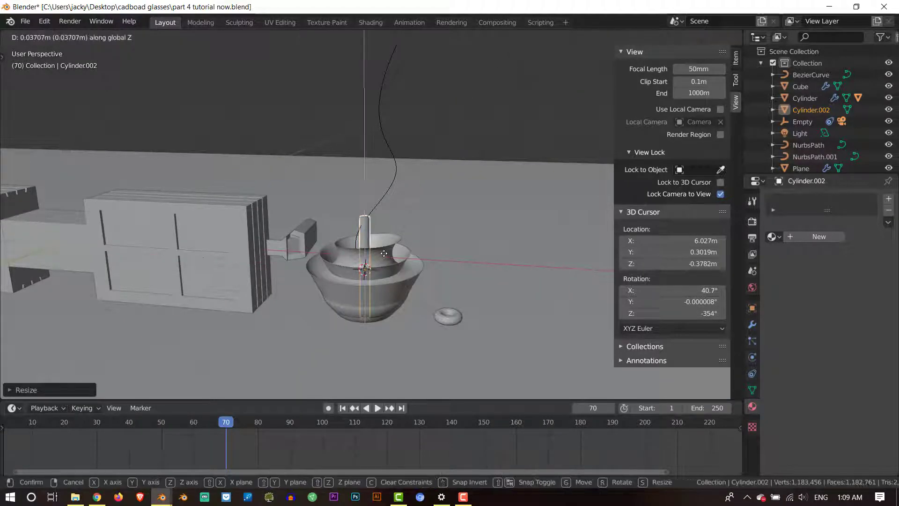
click(384, 216)
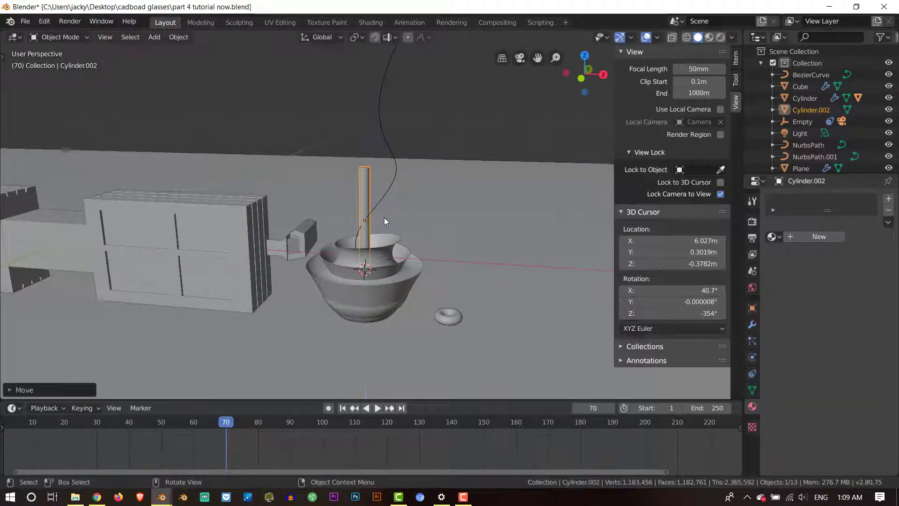
middle_drag(384, 217, 380, 223)
Stretch the cylinder tall along Z and set its height in the pot
key(s)
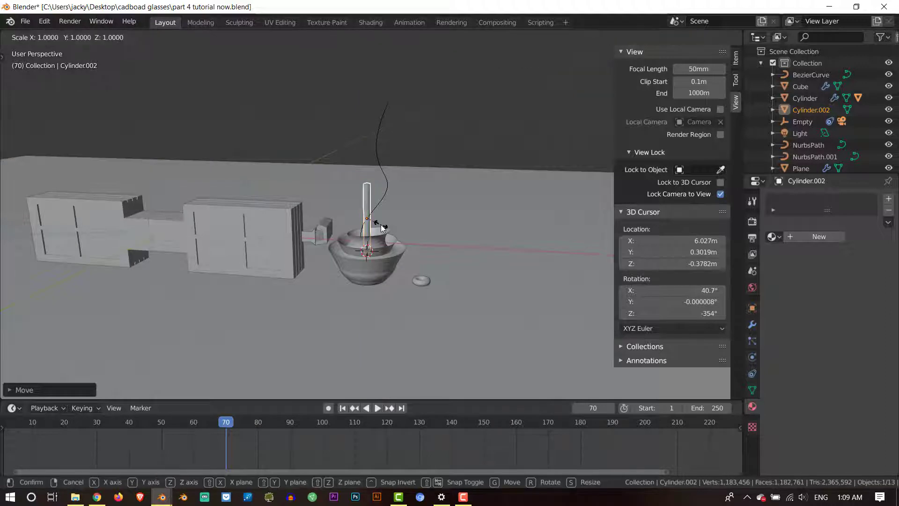
key(z)
click(367, 228)
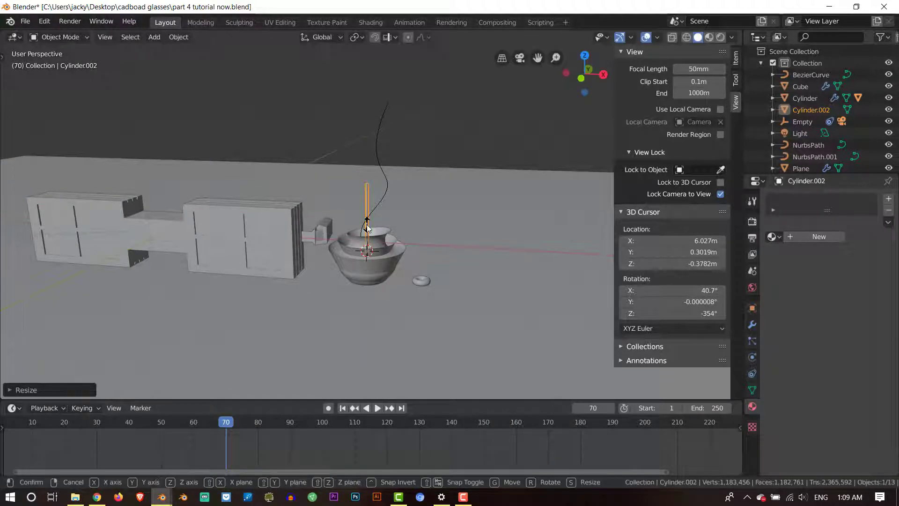
key(s)
key(z)
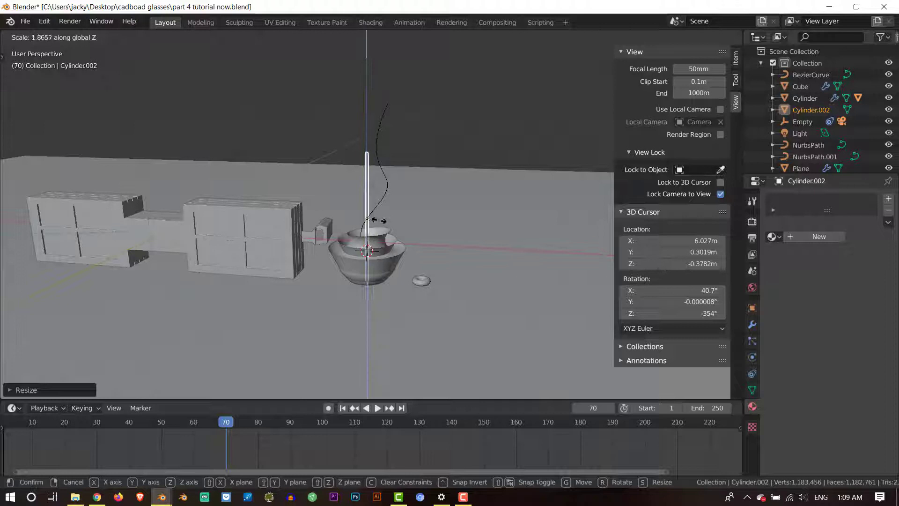
click(377, 223)
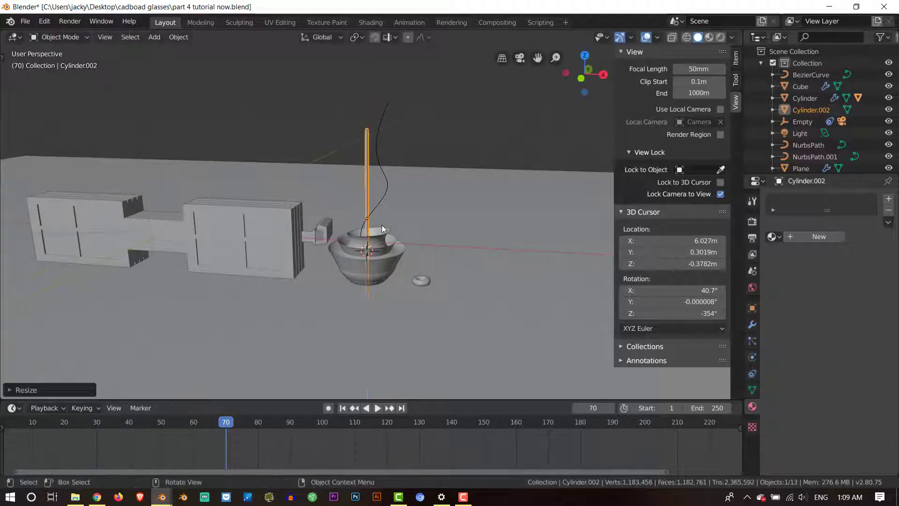
key(g)
key(z)
click(383, 196)
Add a Curve modifier to Cylinder.002 with the NURBS path as its curve object
click(751, 326)
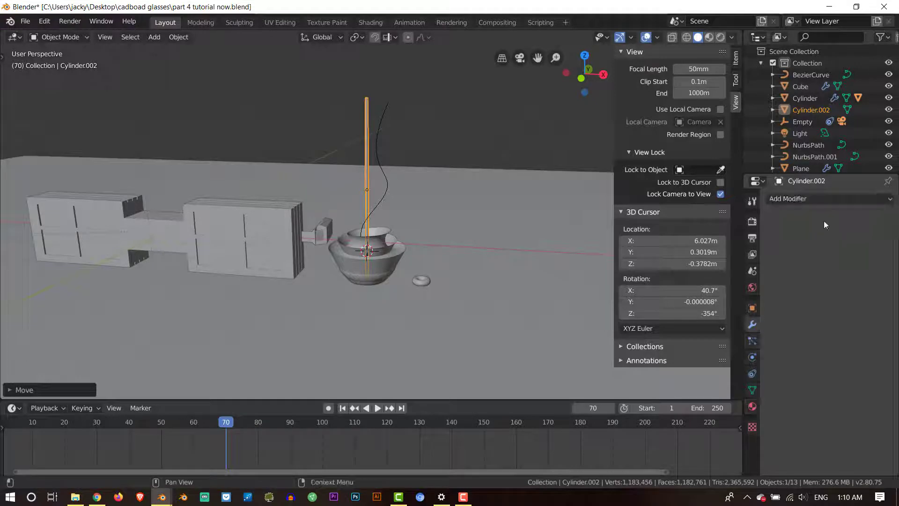
click(828, 200)
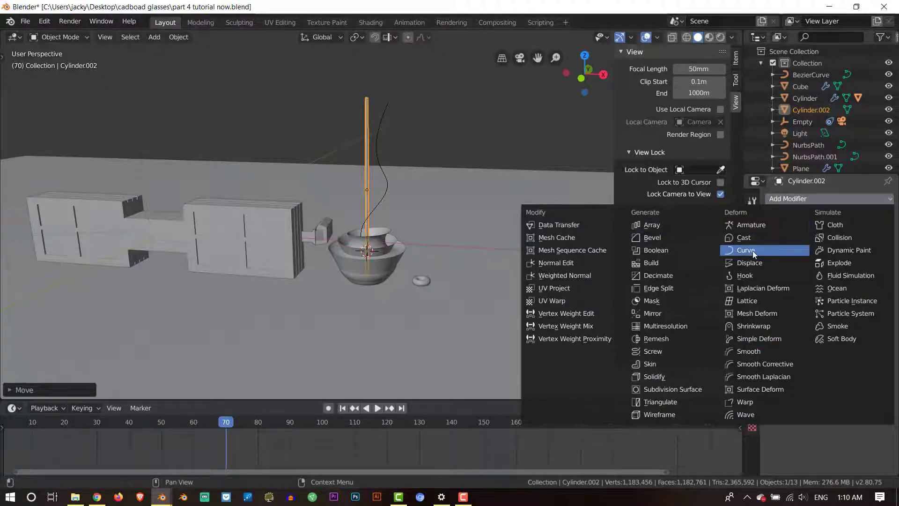
click(751, 251)
scroll(511, 201, up, 3)
middle_drag(450, 217, 305, 267)
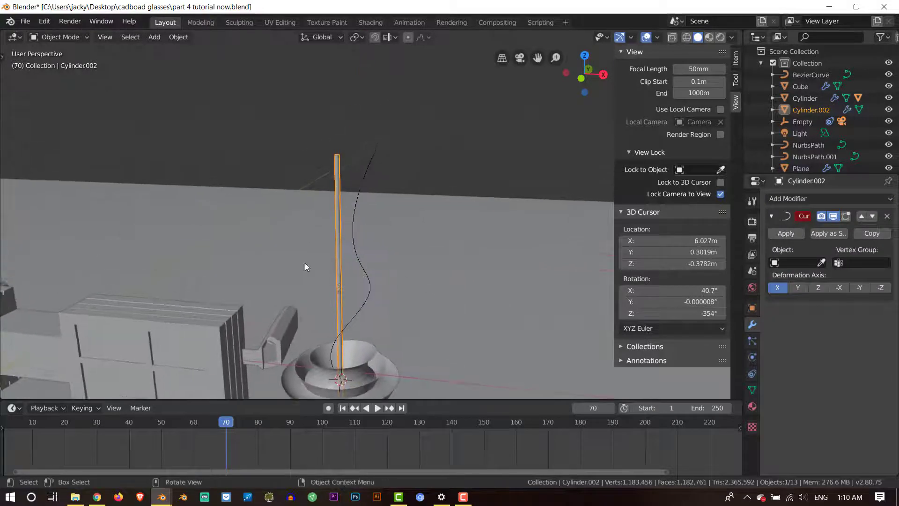
click(822, 262)
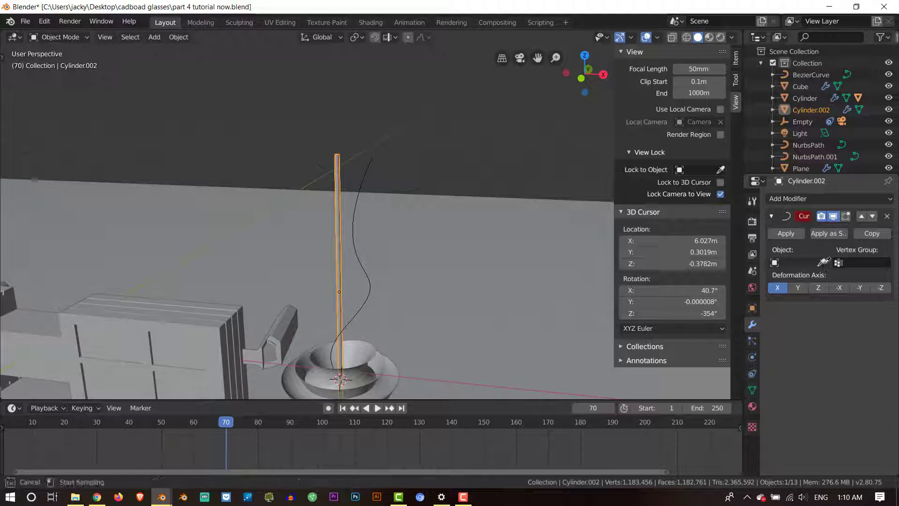
click(357, 246)
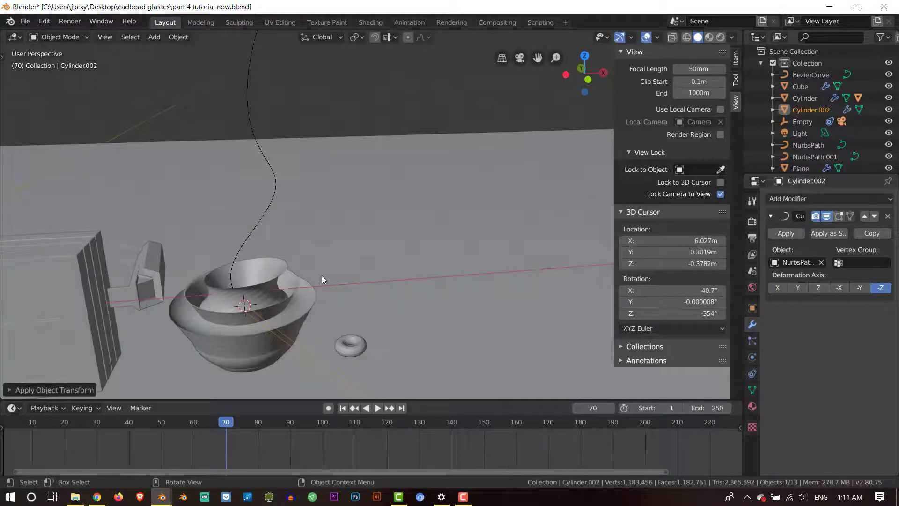
key(Tab)
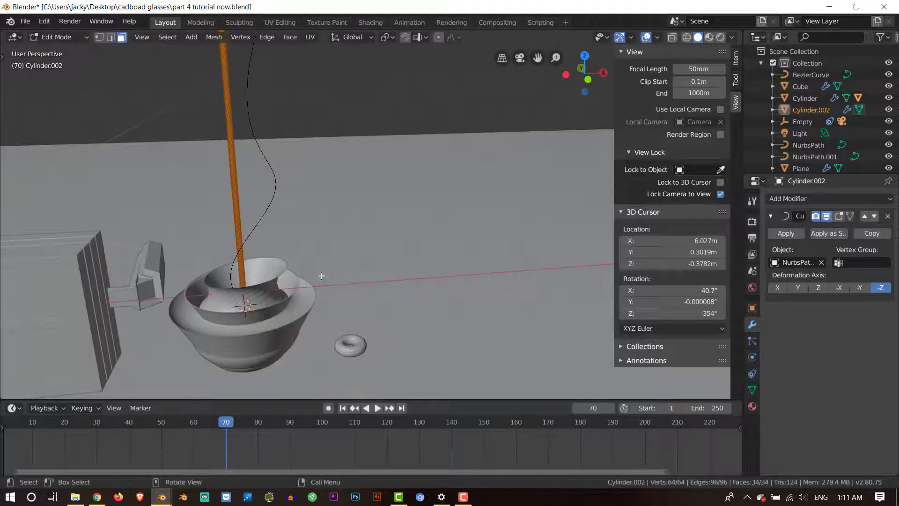
Add many evenly spaced loop cuts along the cylinder in Edit Mode
middle_drag(322, 276, 315, 273)
key(ctrl+r)
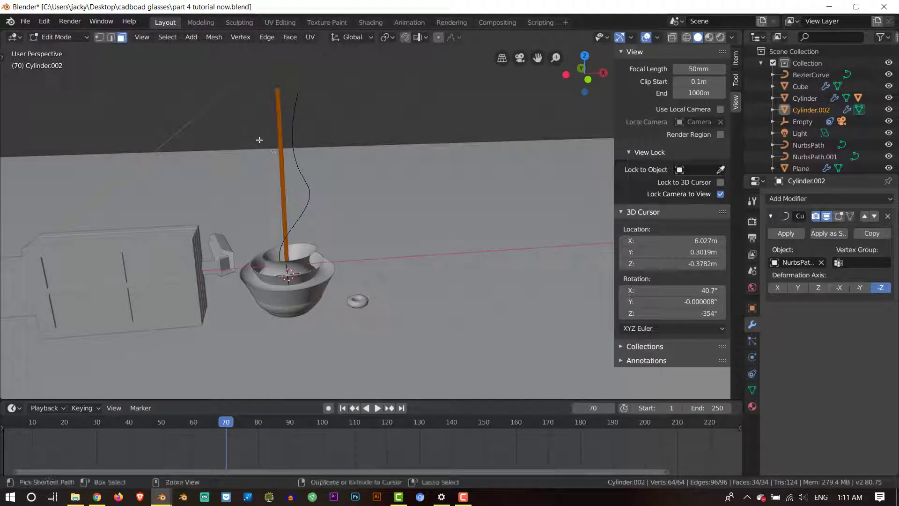
scroll(278, 155, up, 3)
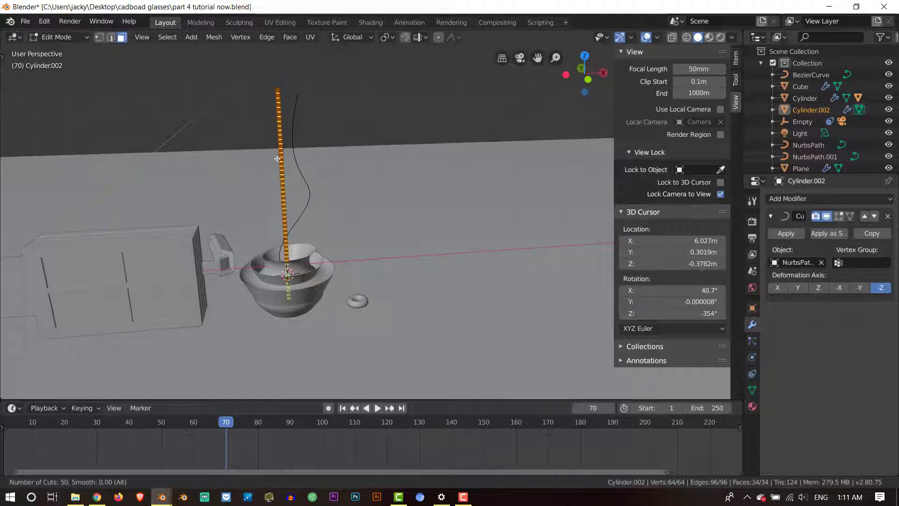
click(277, 158)
right_click(277, 158)
key(Tab)
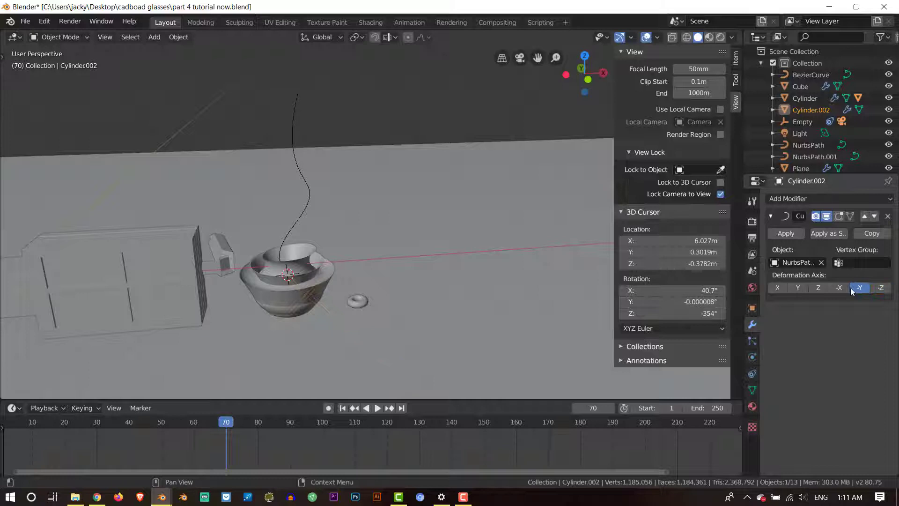
Set the deformation axis to Z, then move and stretch the stem along the path
click(818, 288)
middle_drag(243, 160, 318, 196)
key(g)
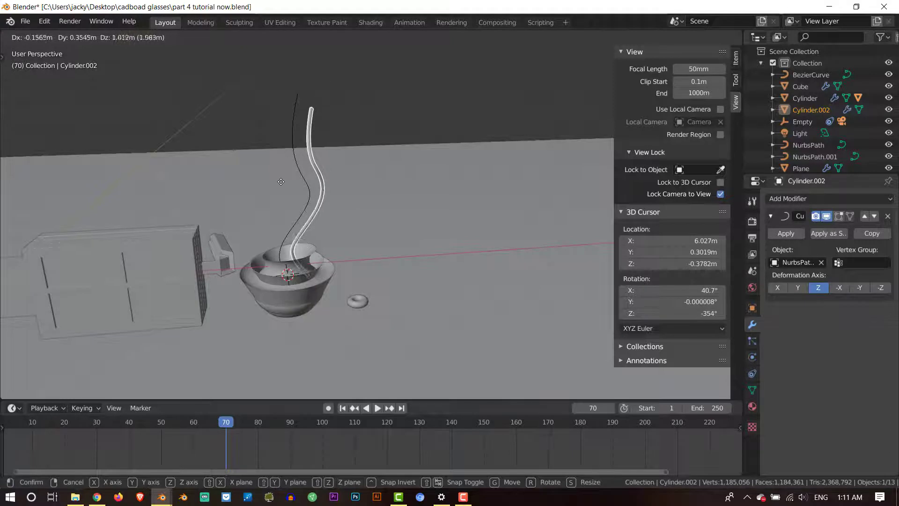
click(261, 253)
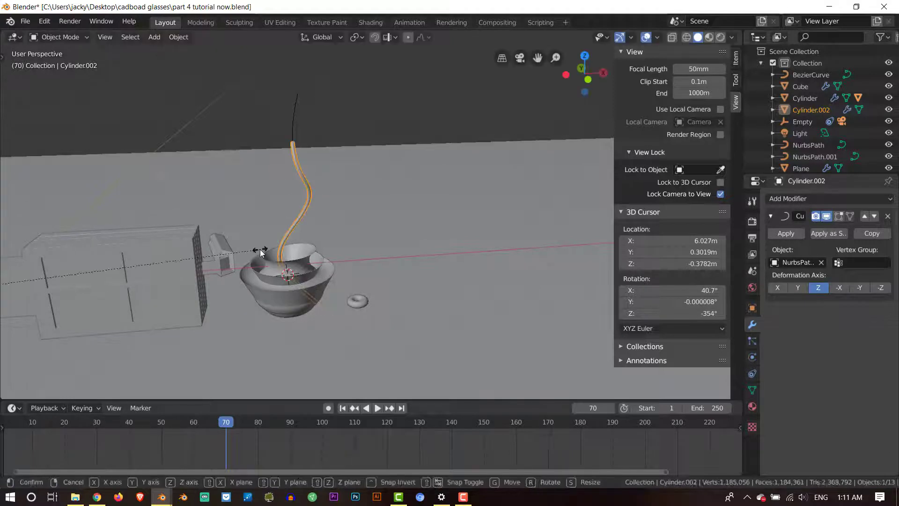
key(s)
key(z)
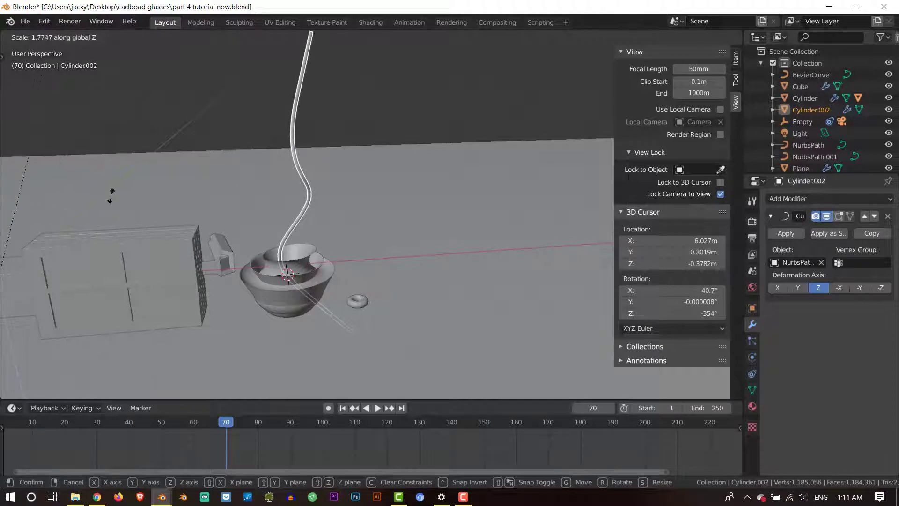
click(149, 258)
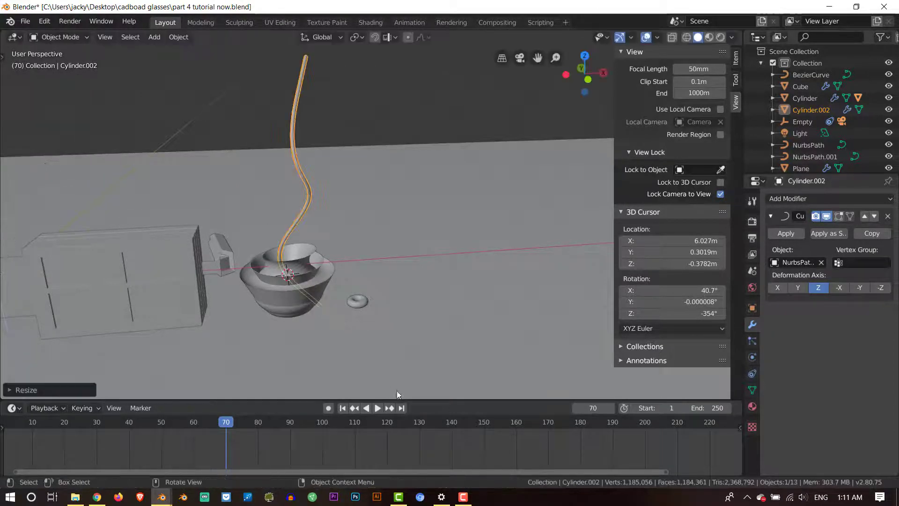
mouse_move(397, 390)
middle_down()
mouse_move(338, 364)
mouse_move(392, 379)
middle_up()
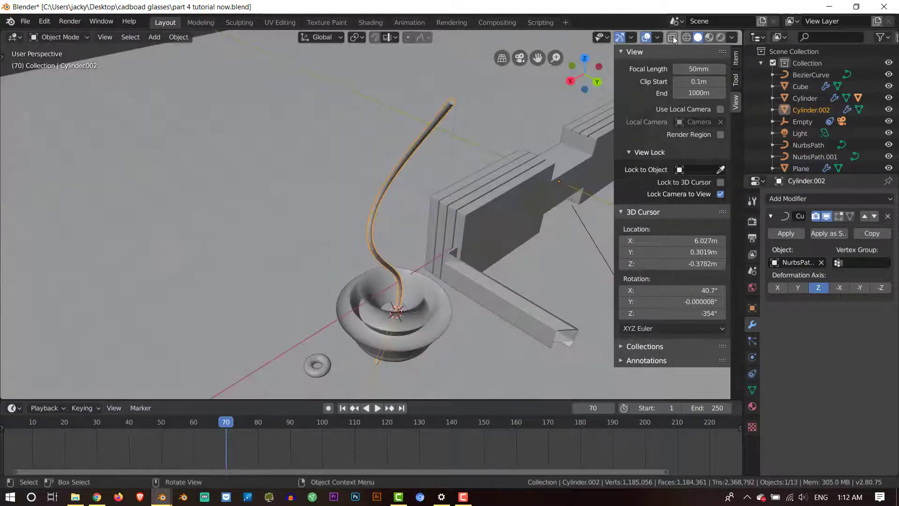
Turn on X-ray and enter Edit Mode on the stem's NURBS path
click(673, 37)
scroll(370, 192, up, 4)
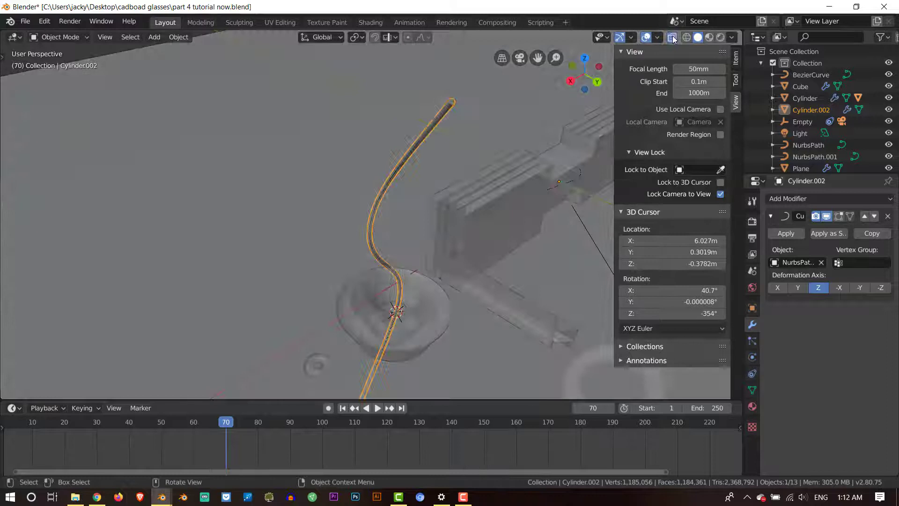
shift+click(376, 205)
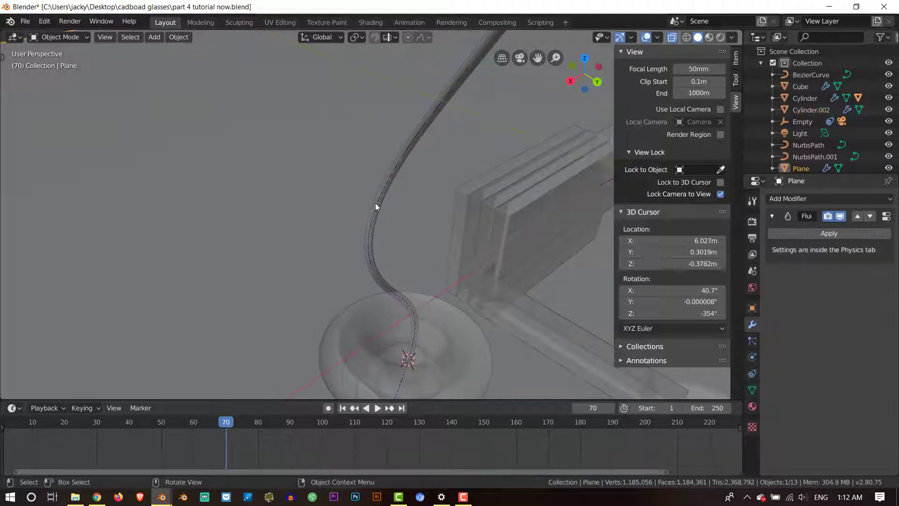
click(380, 206)
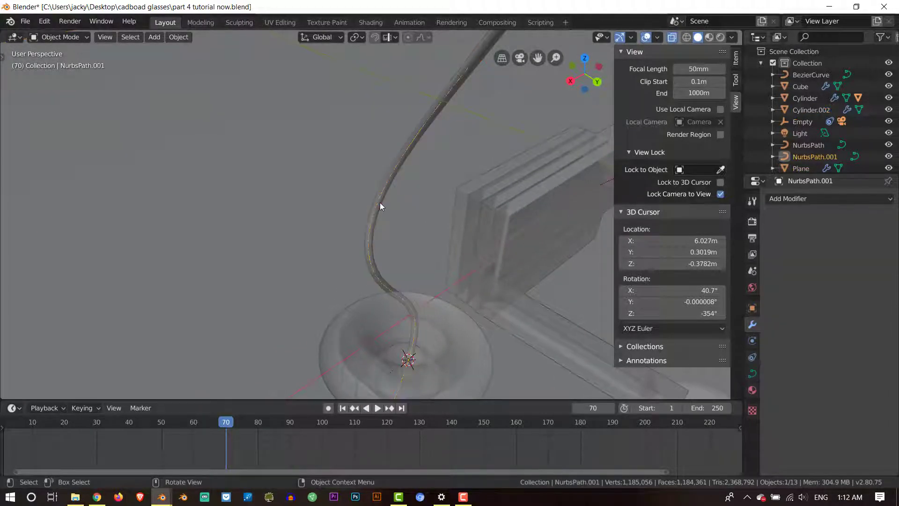
key(Tab)
scroll(398, 192, down, 1)
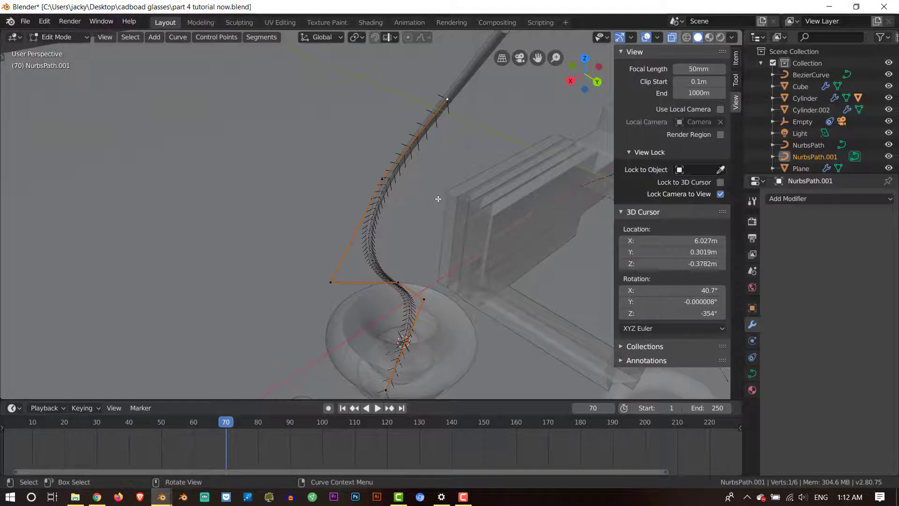
middle_drag(437, 198, 389, 227)
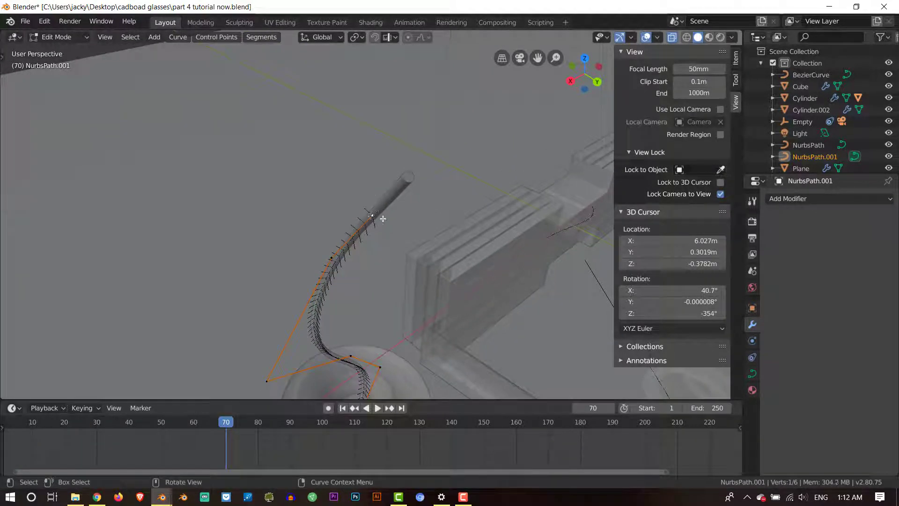
Shrink the top point's radius to about 0.34 so the stem tapers
key(alt+s)
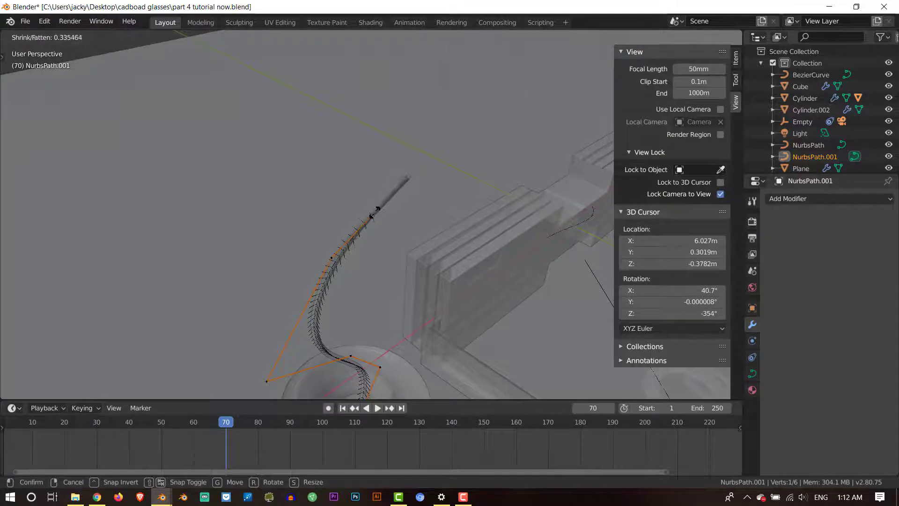
click(372, 212)
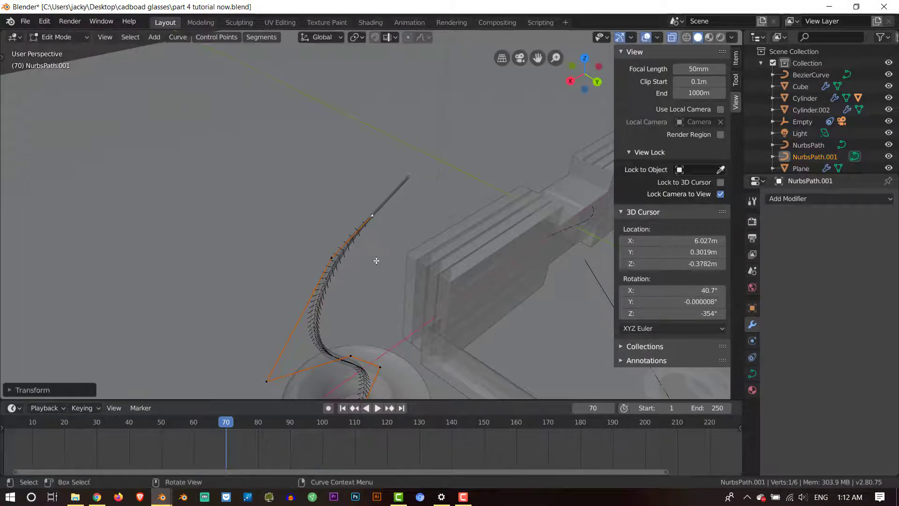
middle_drag(375, 261, 476, 265)
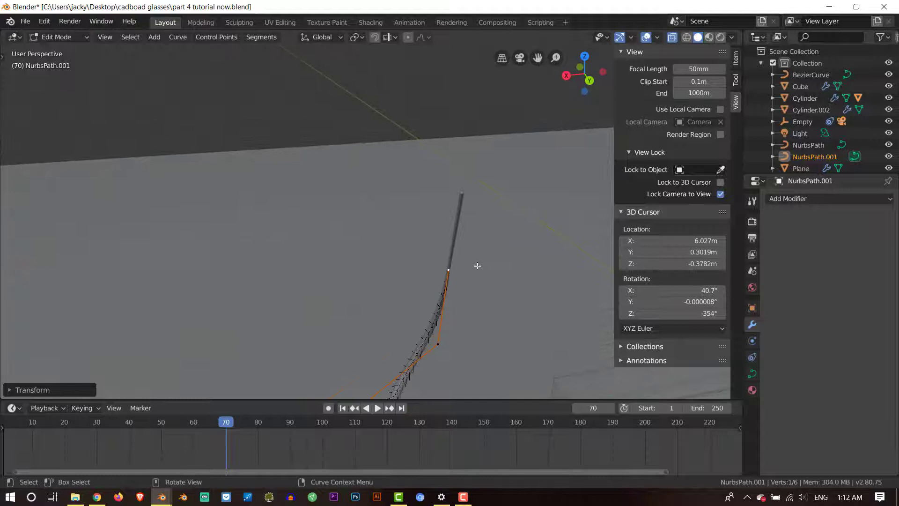
key(Tab)
middle_drag(473, 263, 465, 263)
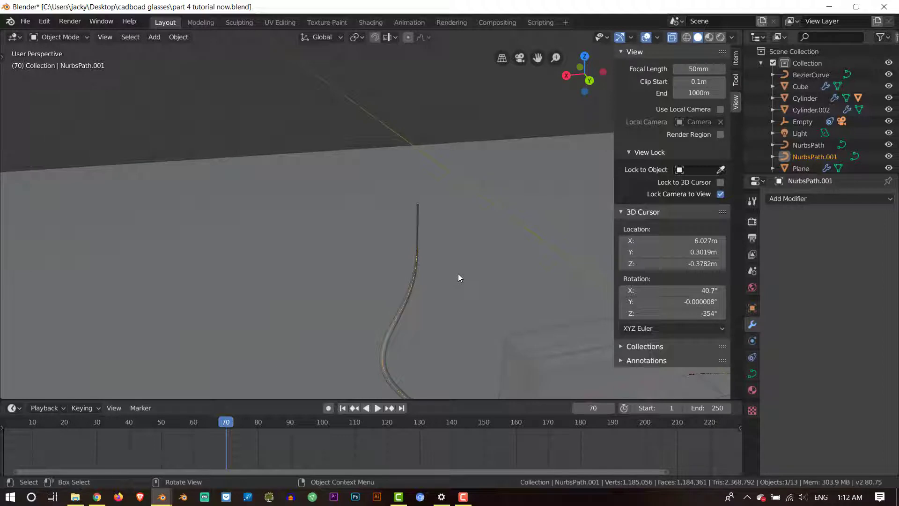
scroll(458, 273, down, 2)
key(Tab)
Reselect the stem's NURBS path and re-enter its Edit Mode
scroll(459, 273, down, 1)
middle_drag(459, 274, 499, 177)
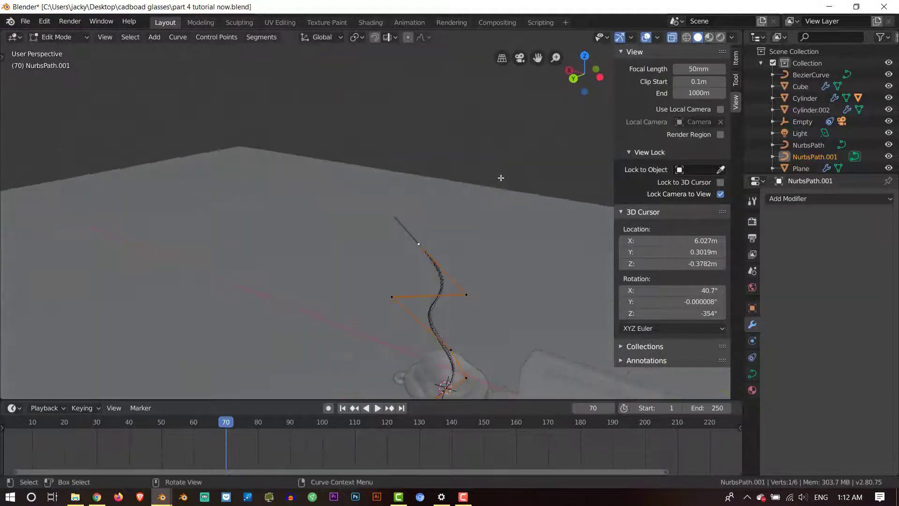
click(500, 175)
middle_drag(445, 353, 510, 328)
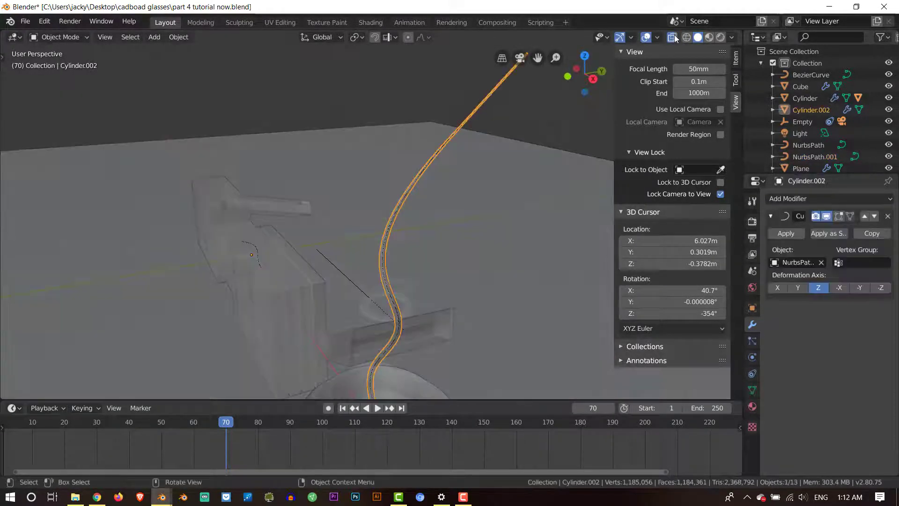
scroll(459, 133, up, 1)
click(430, 175)
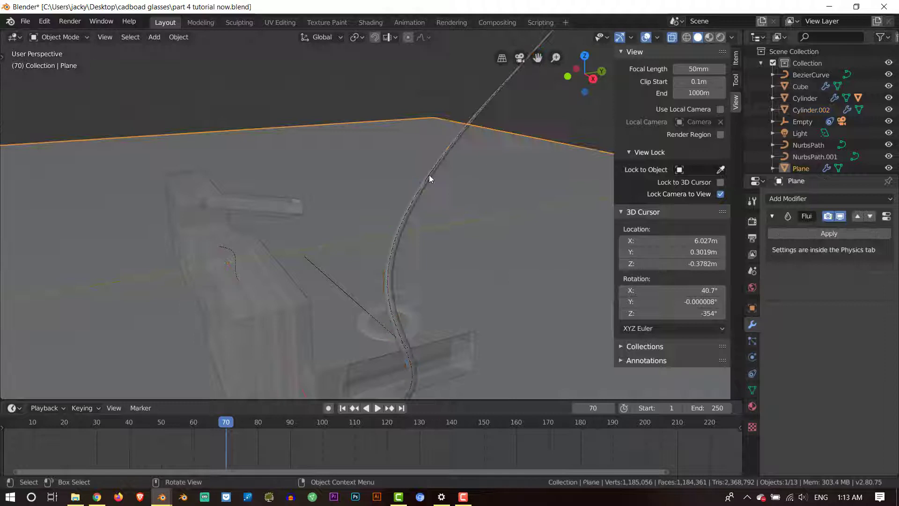
click(428, 175)
scroll(449, 164, down, 2)
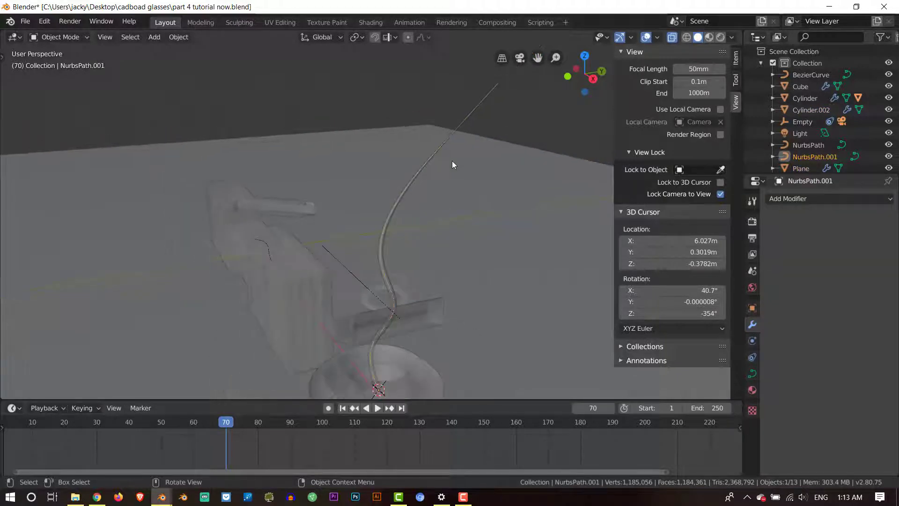
key(Tab)
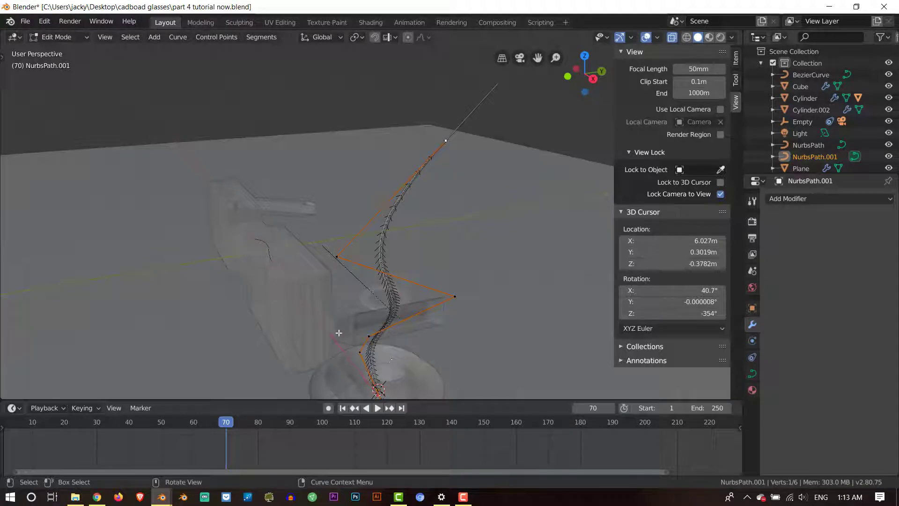
Move the path's top control point twice to reshape the stem's bend
key(g)
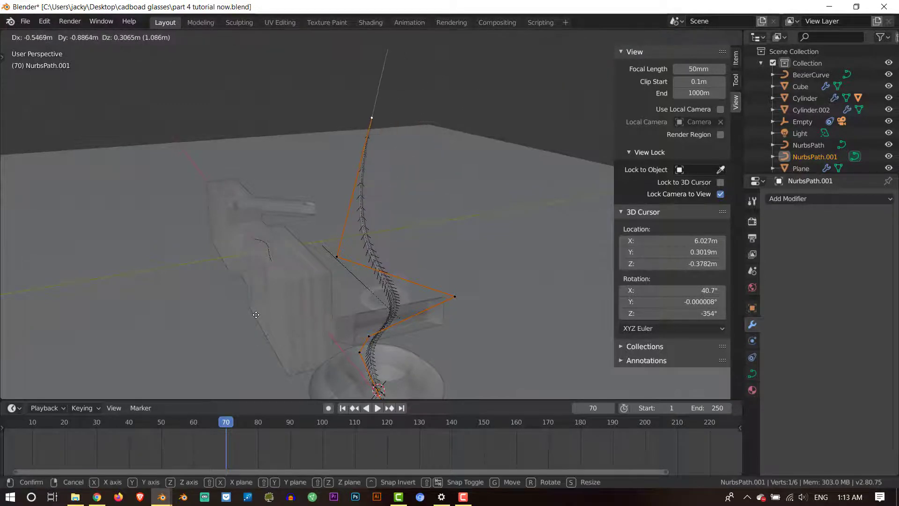
click(334, 321)
middle_drag(333, 321, 429, 326)
key(g)
click(452, 345)
scroll(449, 308, up, 2)
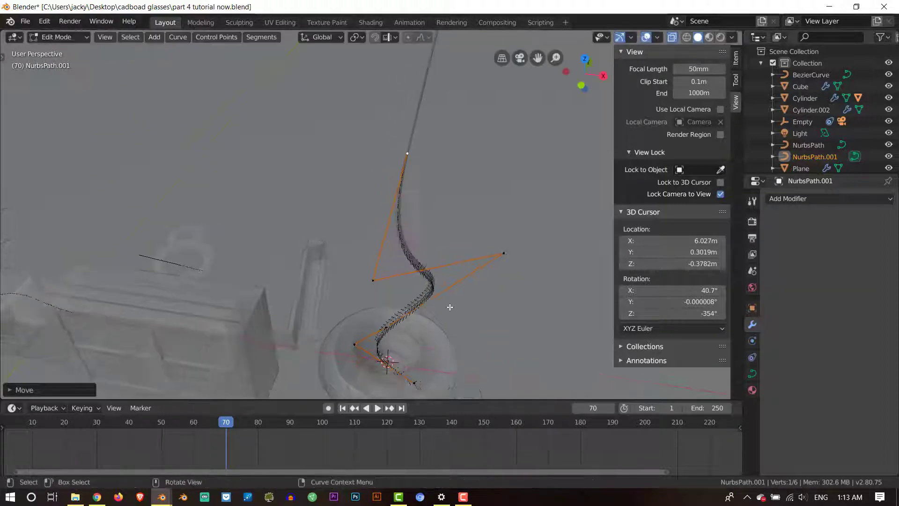
Return to Object Mode and turn off X-ray see-through shading
key(Tab)
middle_drag(446, 145, 435, 220)
click(671, 38)
mouse_move(585, 108)
middle_down()
mouse_move(376, 300)
mouse_move(386, 305)
mouse_move(398, 364)
mouse_move(423, 364)
mouse_move(414, 320)
mouse_move(408, 349)
mouse_move(412, 313)
mouse_move(400, 317)
middle_up()
Lower the pot slightly along Z
click(394, 319)
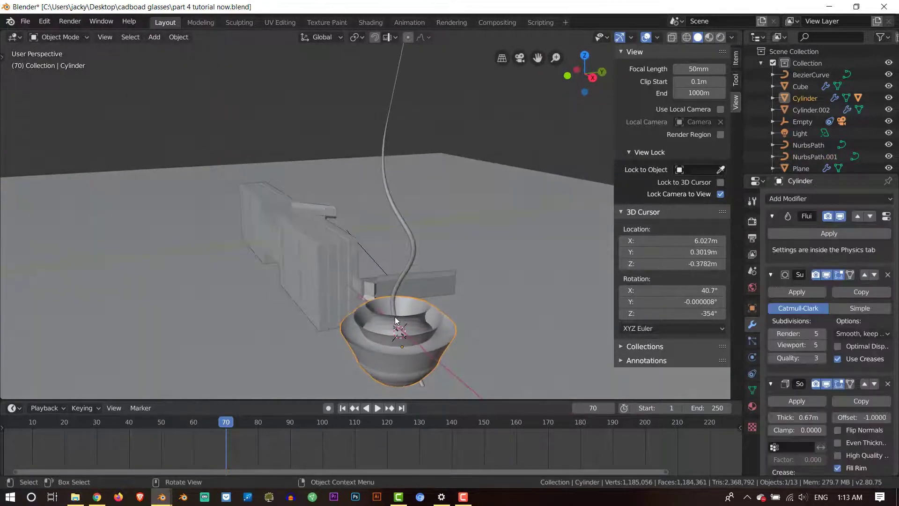
key(g)
key(z)
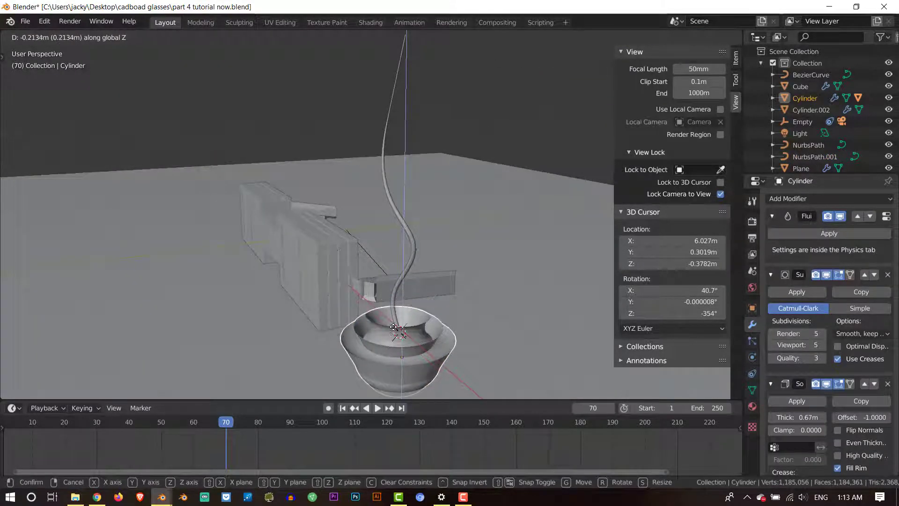
click(399, 336)
middle_drag(399, 336, 438, 316)
scroll(380, 333, down, 3)
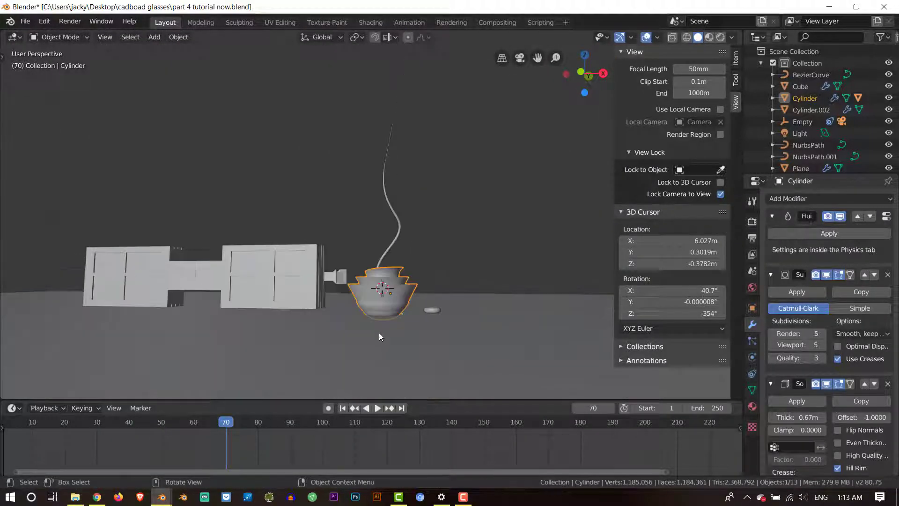
Shorten the Cylinder.002 stem by scaling it to about 0.9194 along Z
click(394, 237)
middle_drag(412, 335, 424, 341)
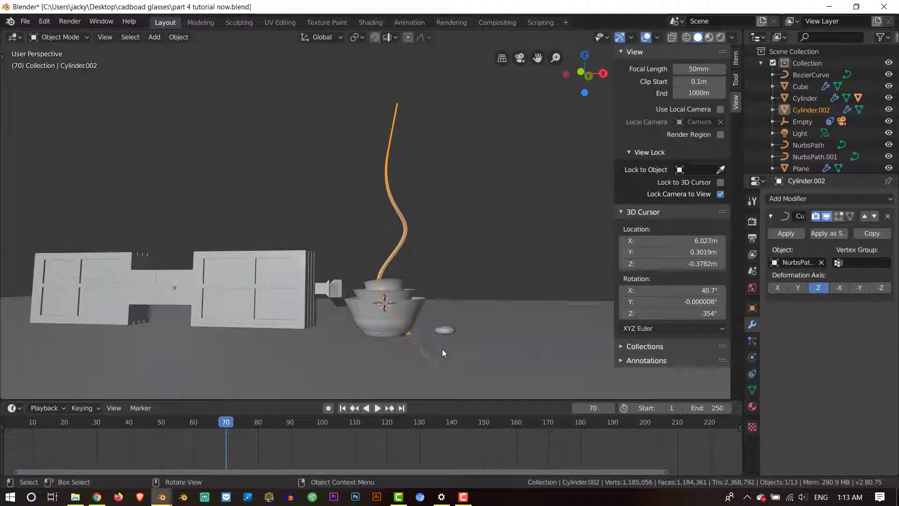
key(s)
key(z)
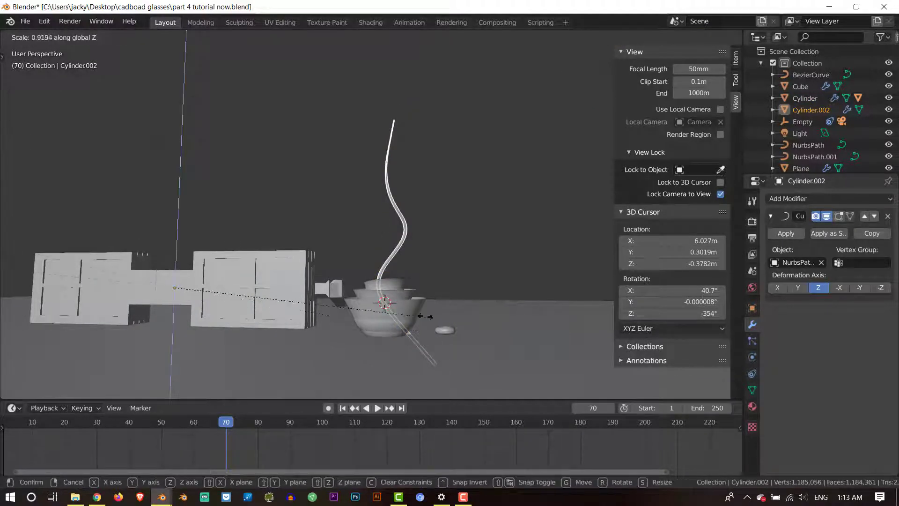
click(379, 302)
Move the stem vertically so it rises out of the pot
key(g)
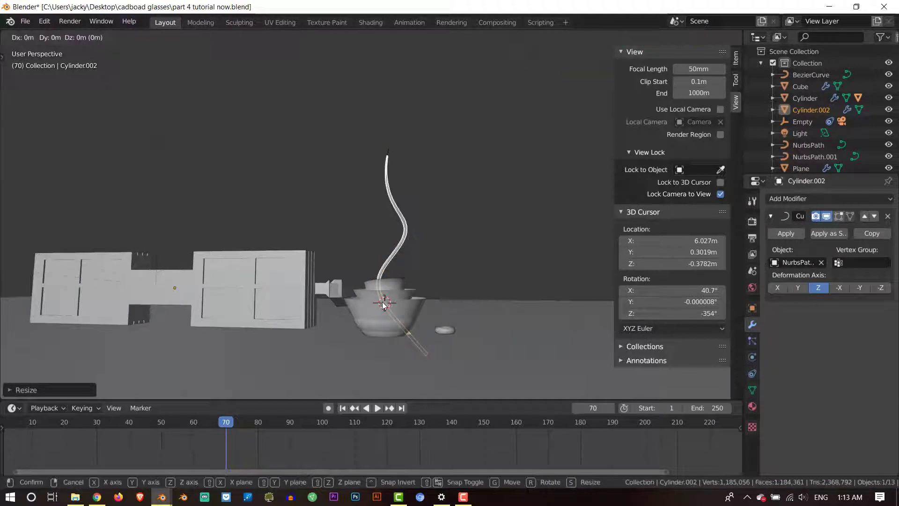
key(z)
click(389, 261)
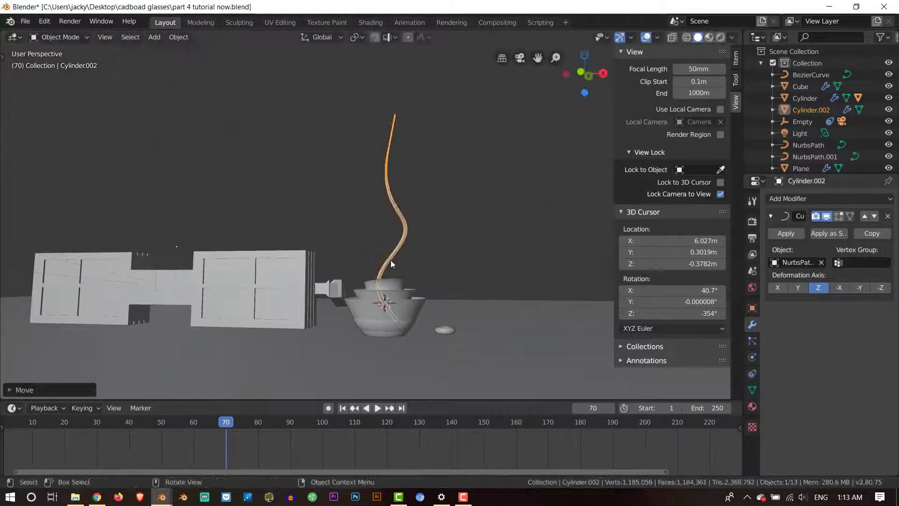
middle_drag(391, 259, 378, 75)
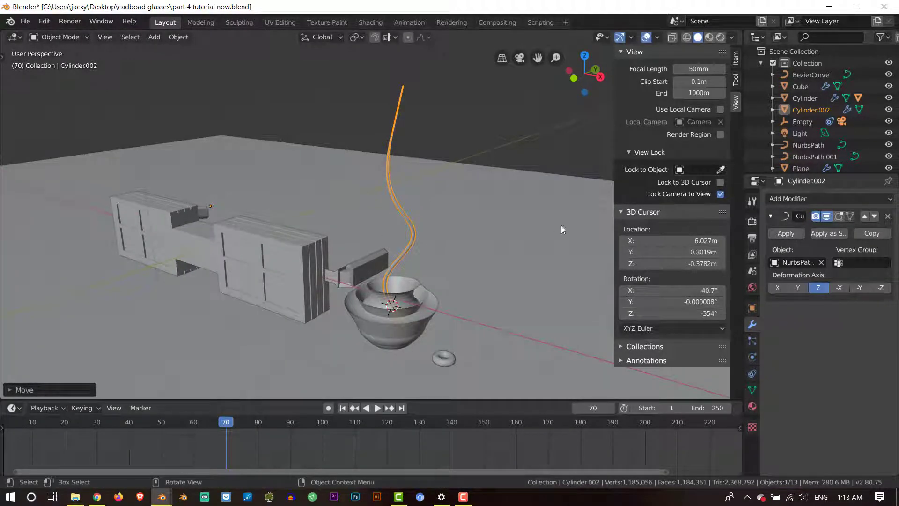
key(Tab)
key(Tab)
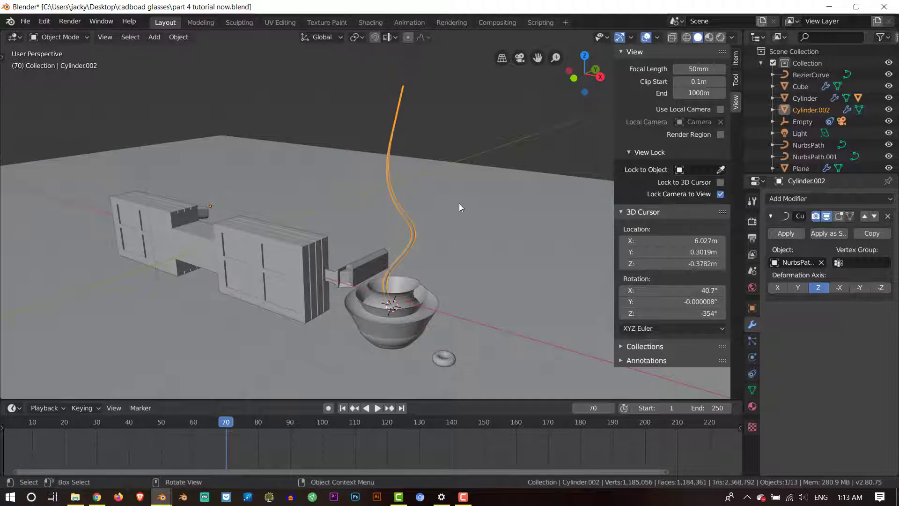
key(Tab)
Return the Cylinder.002 stem to Object Mode so it shows bent along the path
scroll(392, 136, down, 4)
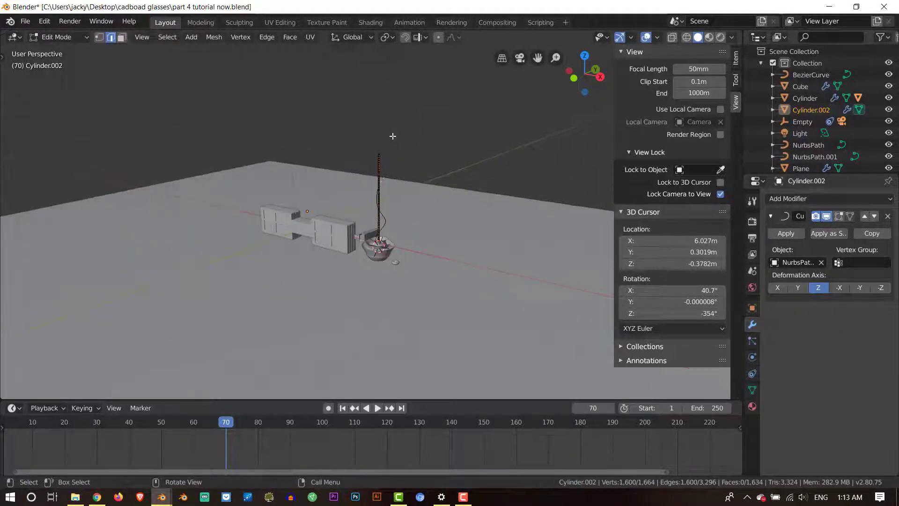
scroll(393, 136, up, 7)
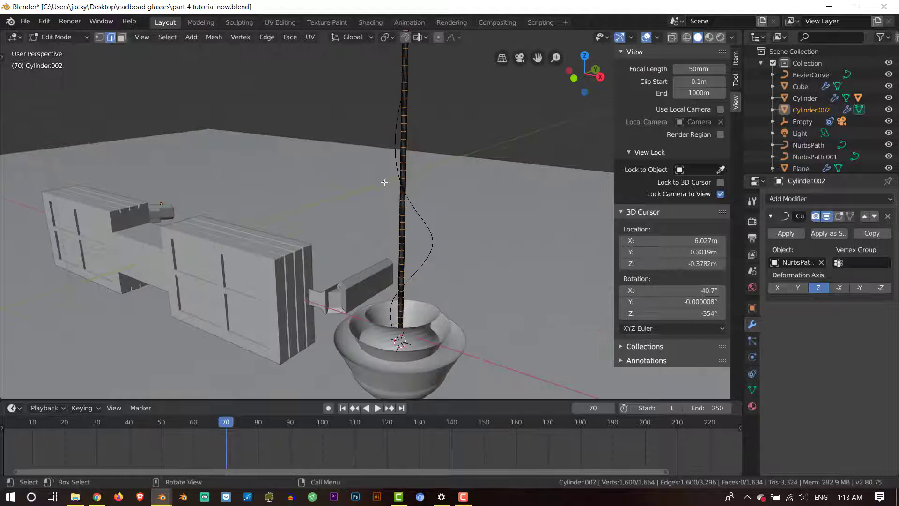
key(Tab)
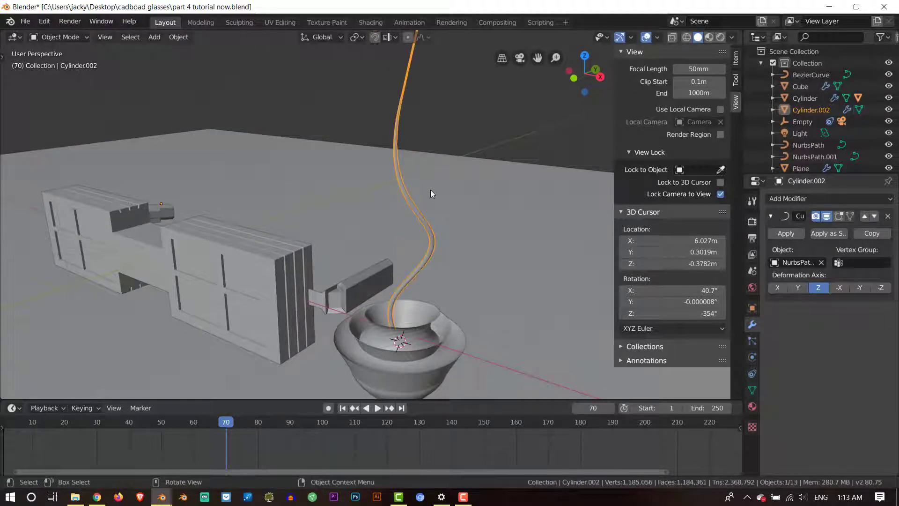
Select the floor plane, reselect the stem and view the Add Modifier list
click(476, 158)
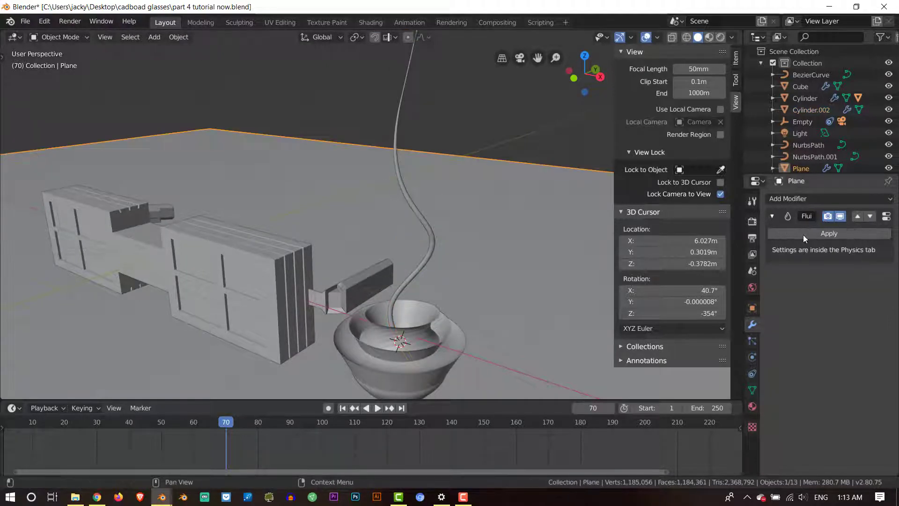
click(397, 123)
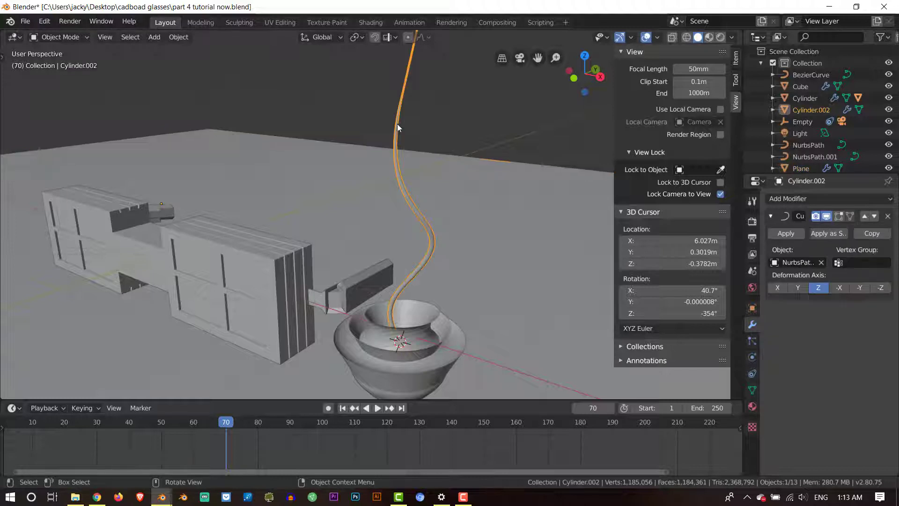
click(800, 198)
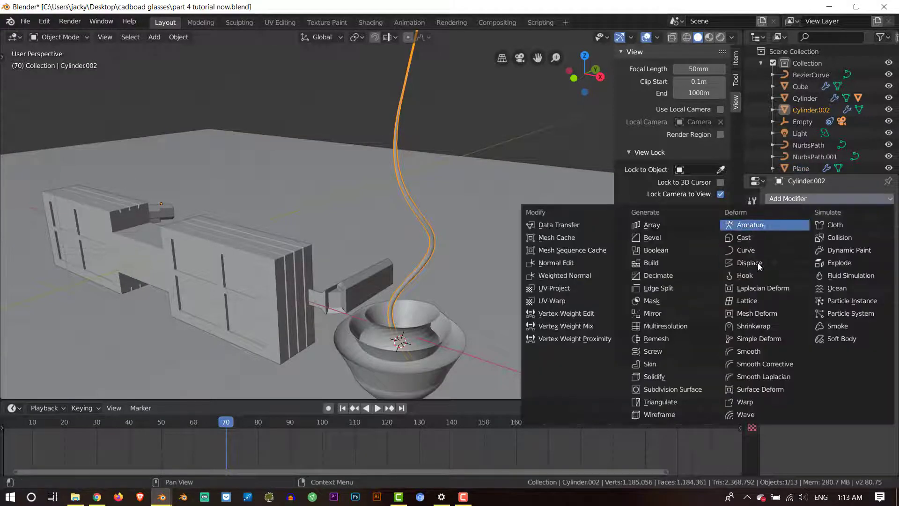